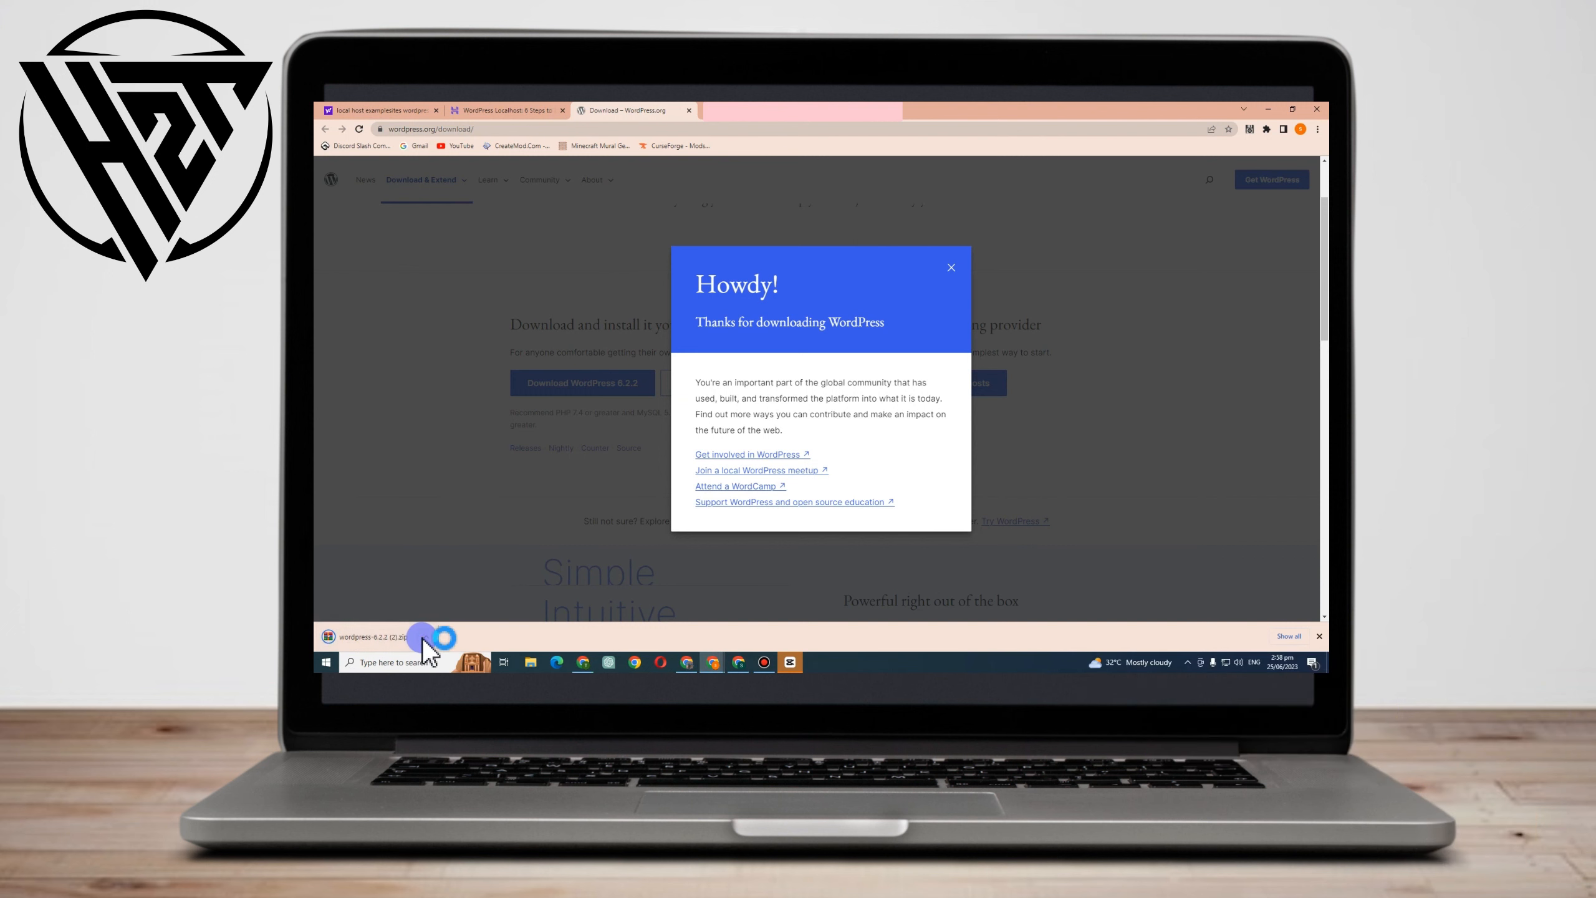
Reveal the downloaded wordpress-6.2.2 (2).zip in its folder
{"action": "left_click", "coordinate": [426, 638]}
{"action": "left_click", "coordinate": [448, 601]}
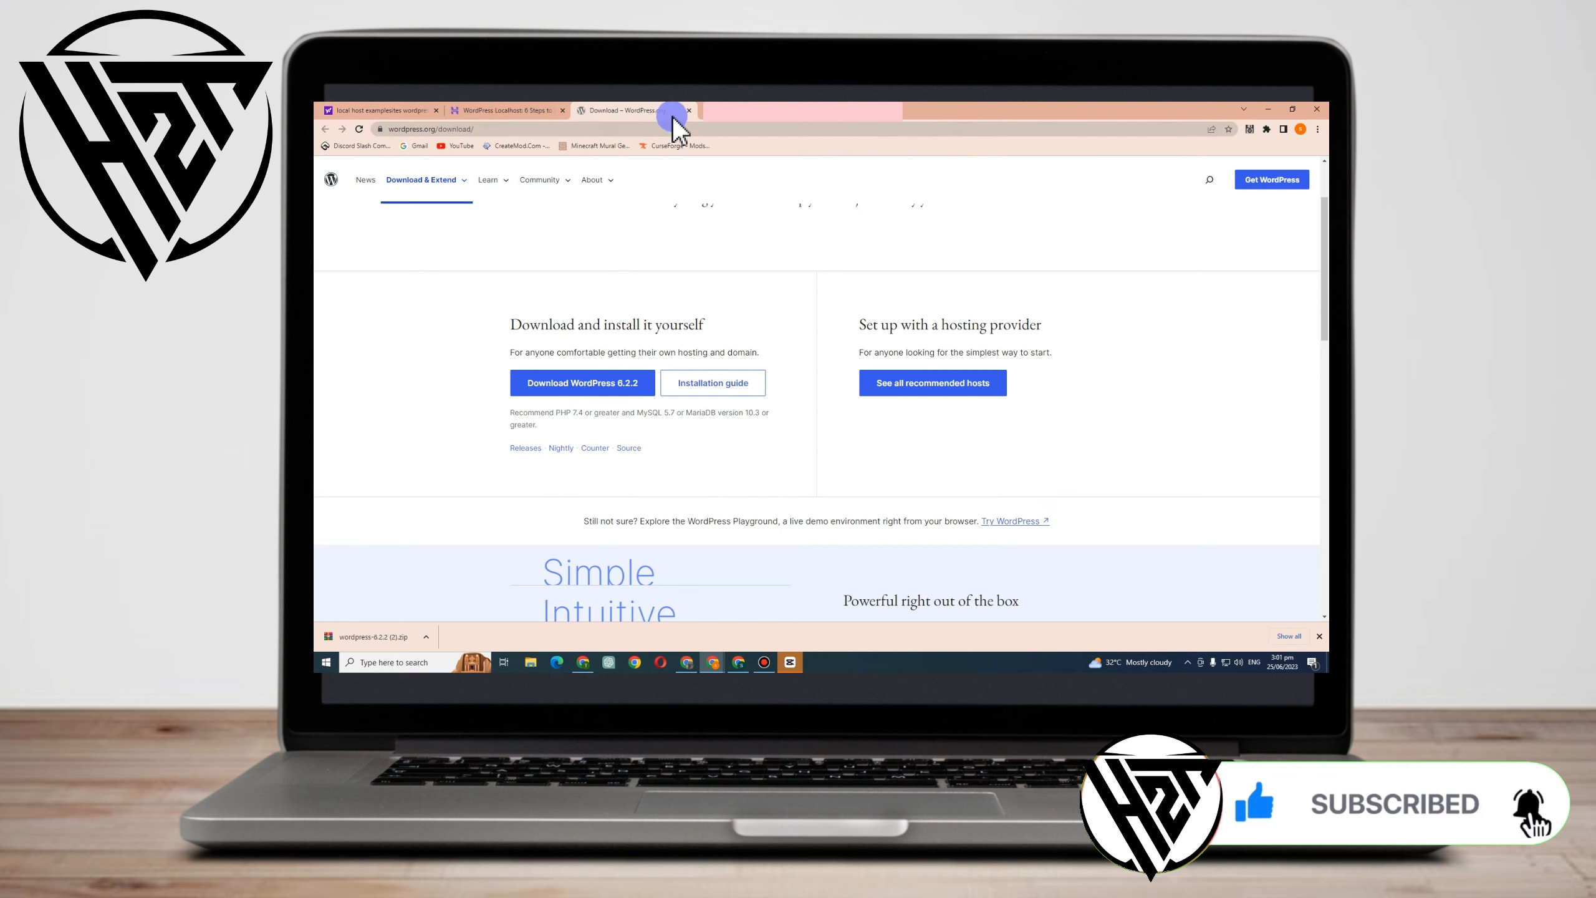
Search the web for xampp in a new tab and download XAMPP for Windows 8.0.28 from the Apache Friends site
{"action": "left_click", "coordinate": [714, 122]}
{"action": "type", "text": "xam"}
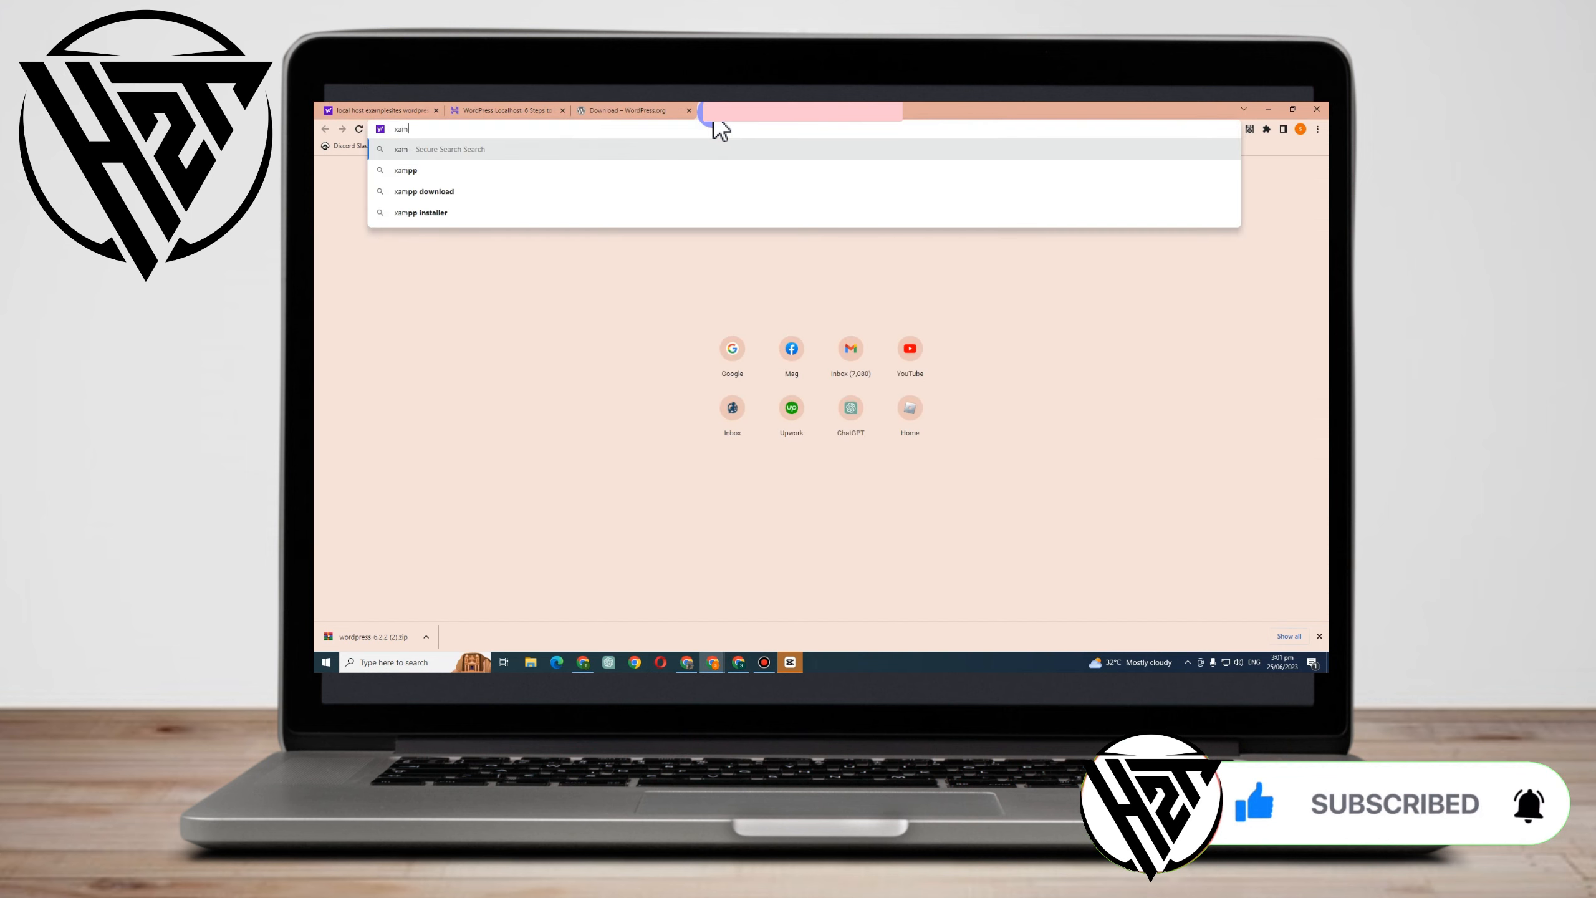
{"action": "type", "text": "pp"}
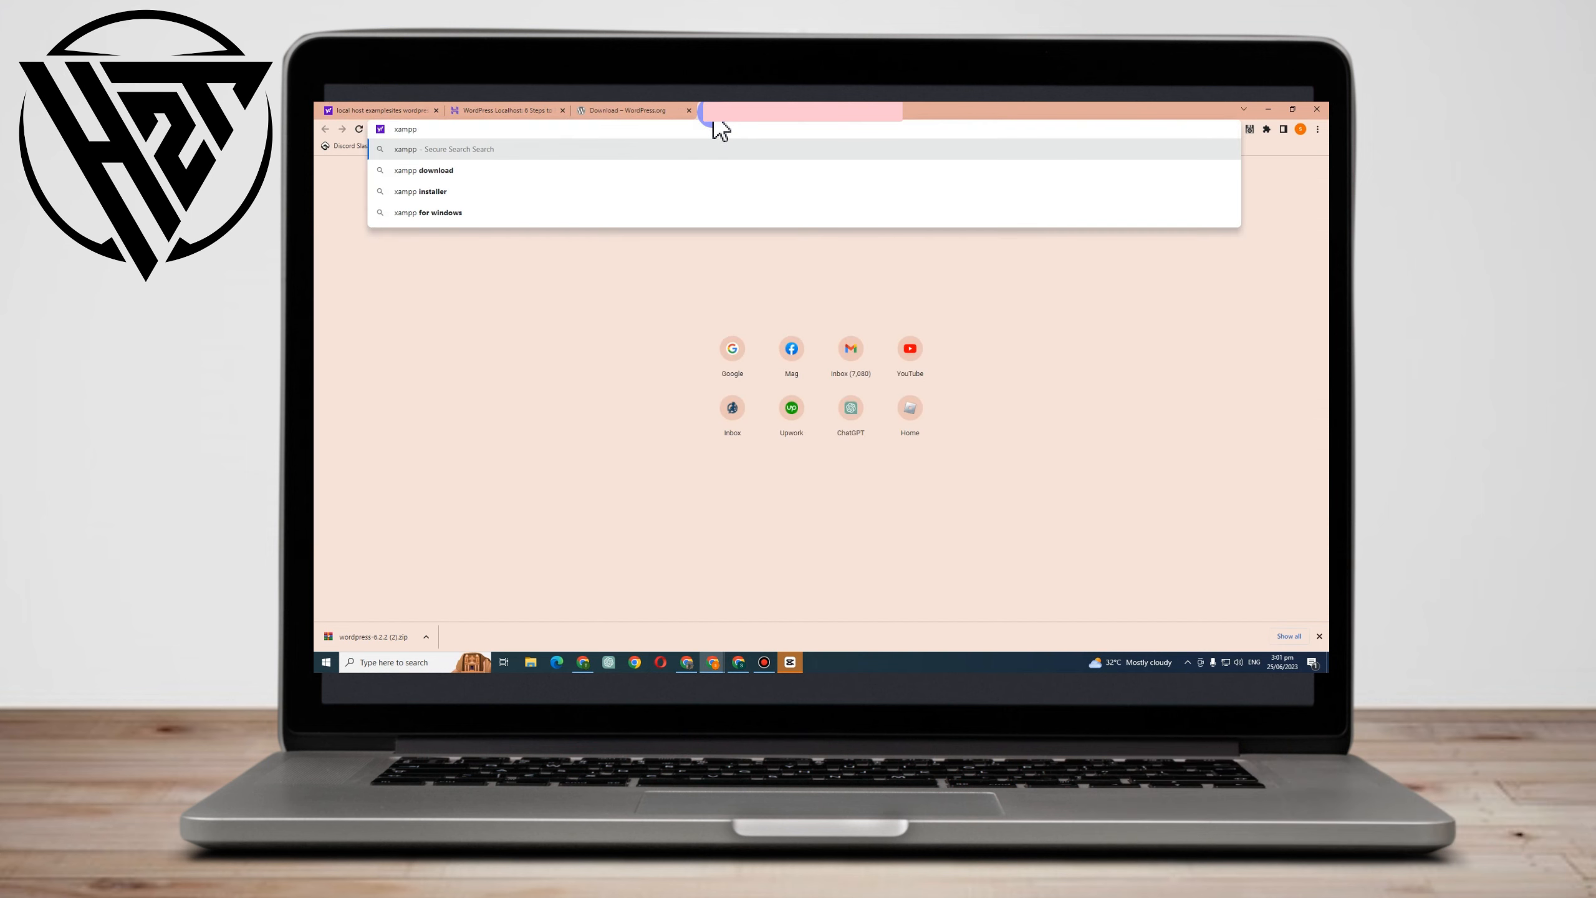
{"action": "key", "text": "Return"}
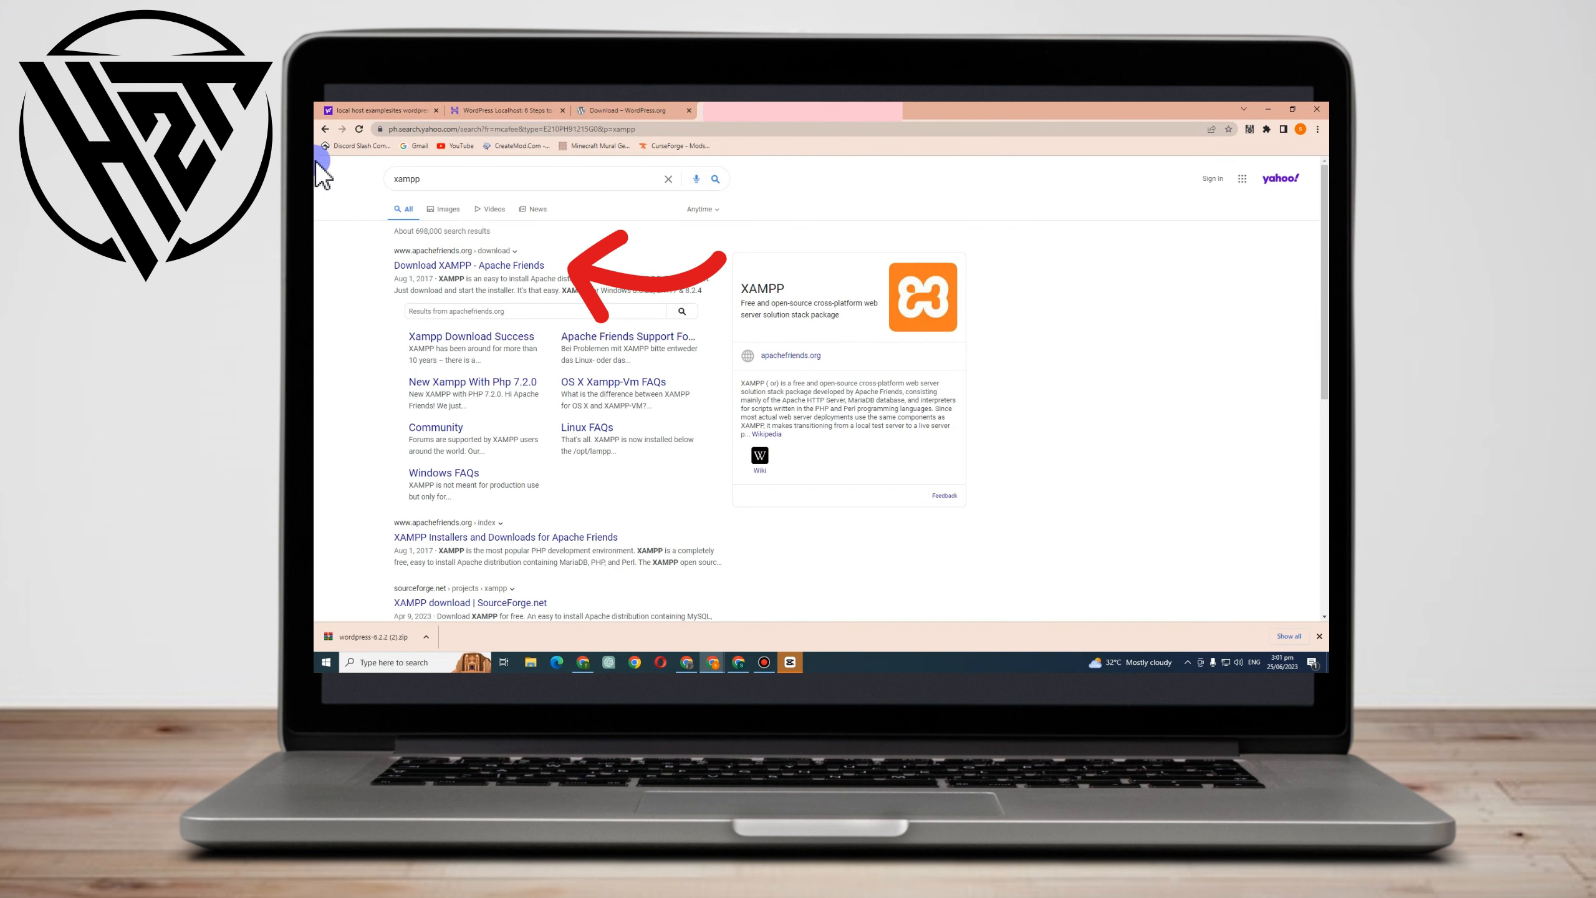
{"action": "left_click", "coordinate": [462, 267]}
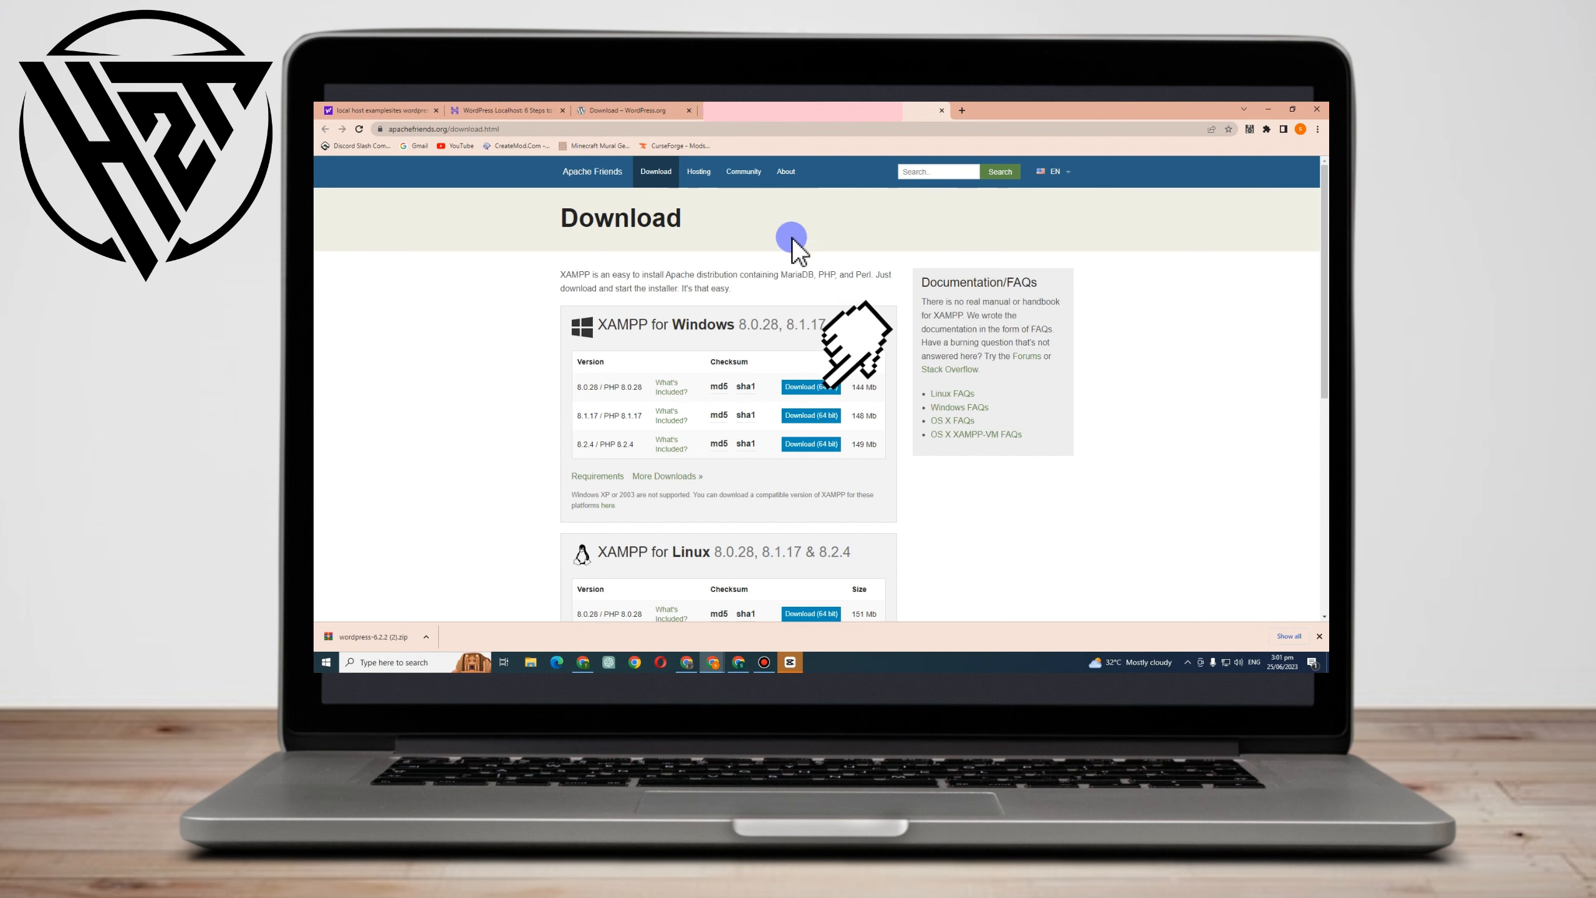
{"action": "left_click", "coordinate": [810, 387]}
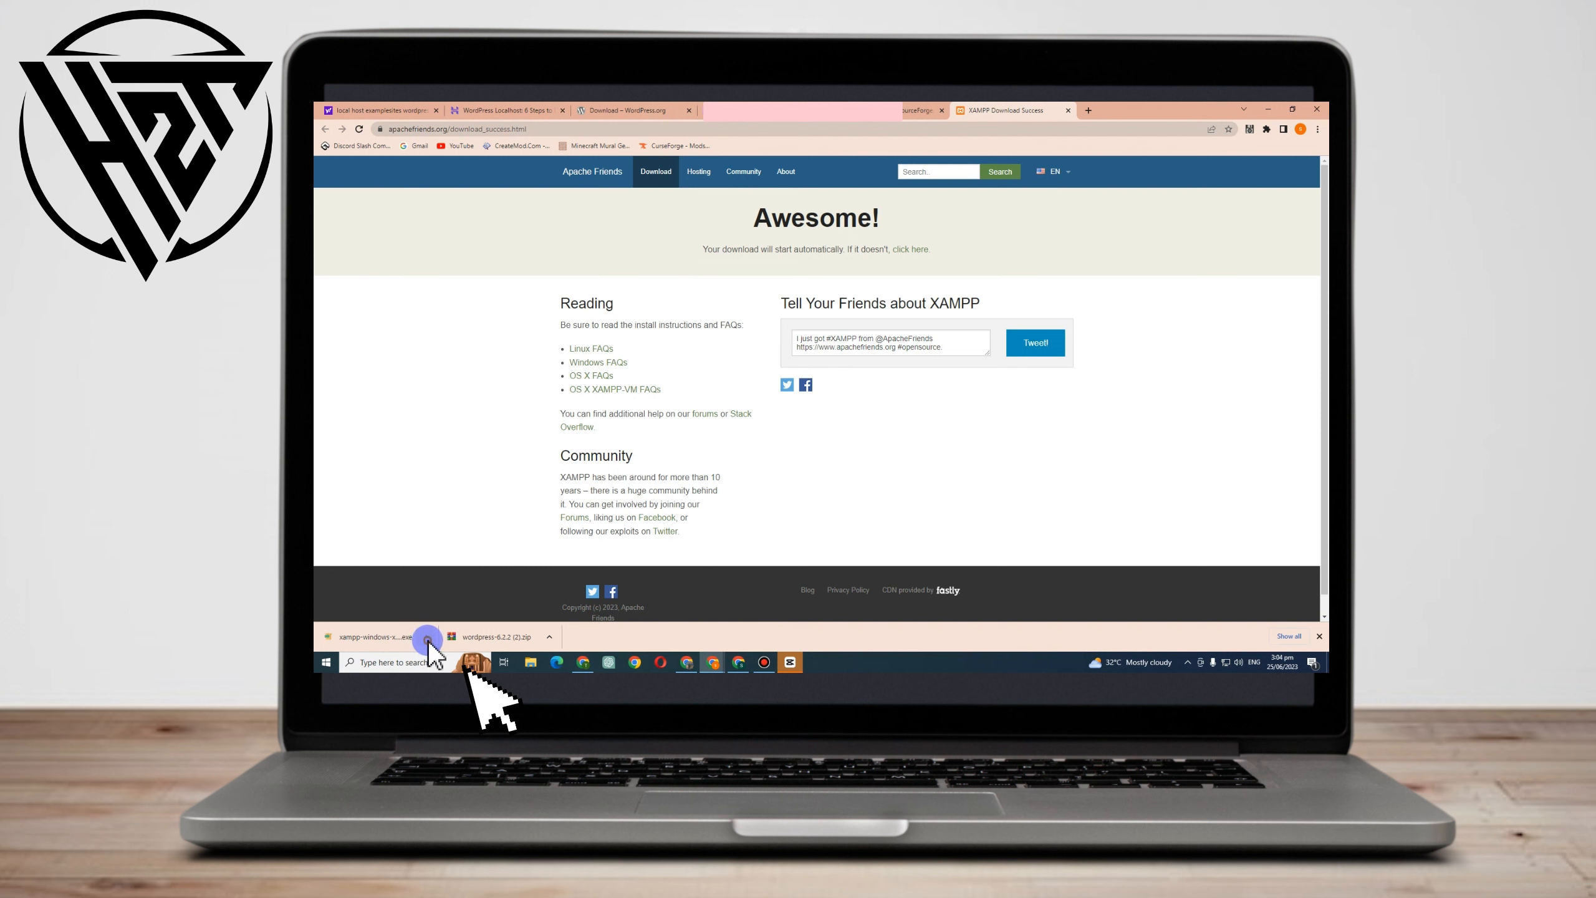
Install XAMPP from the downloaded installer and finish the setup with the option to start the Control Panel
{"action": "left_click", "coordinate": [427, 639]}
{"action": "left_click", "coordinate": [465, 605]}
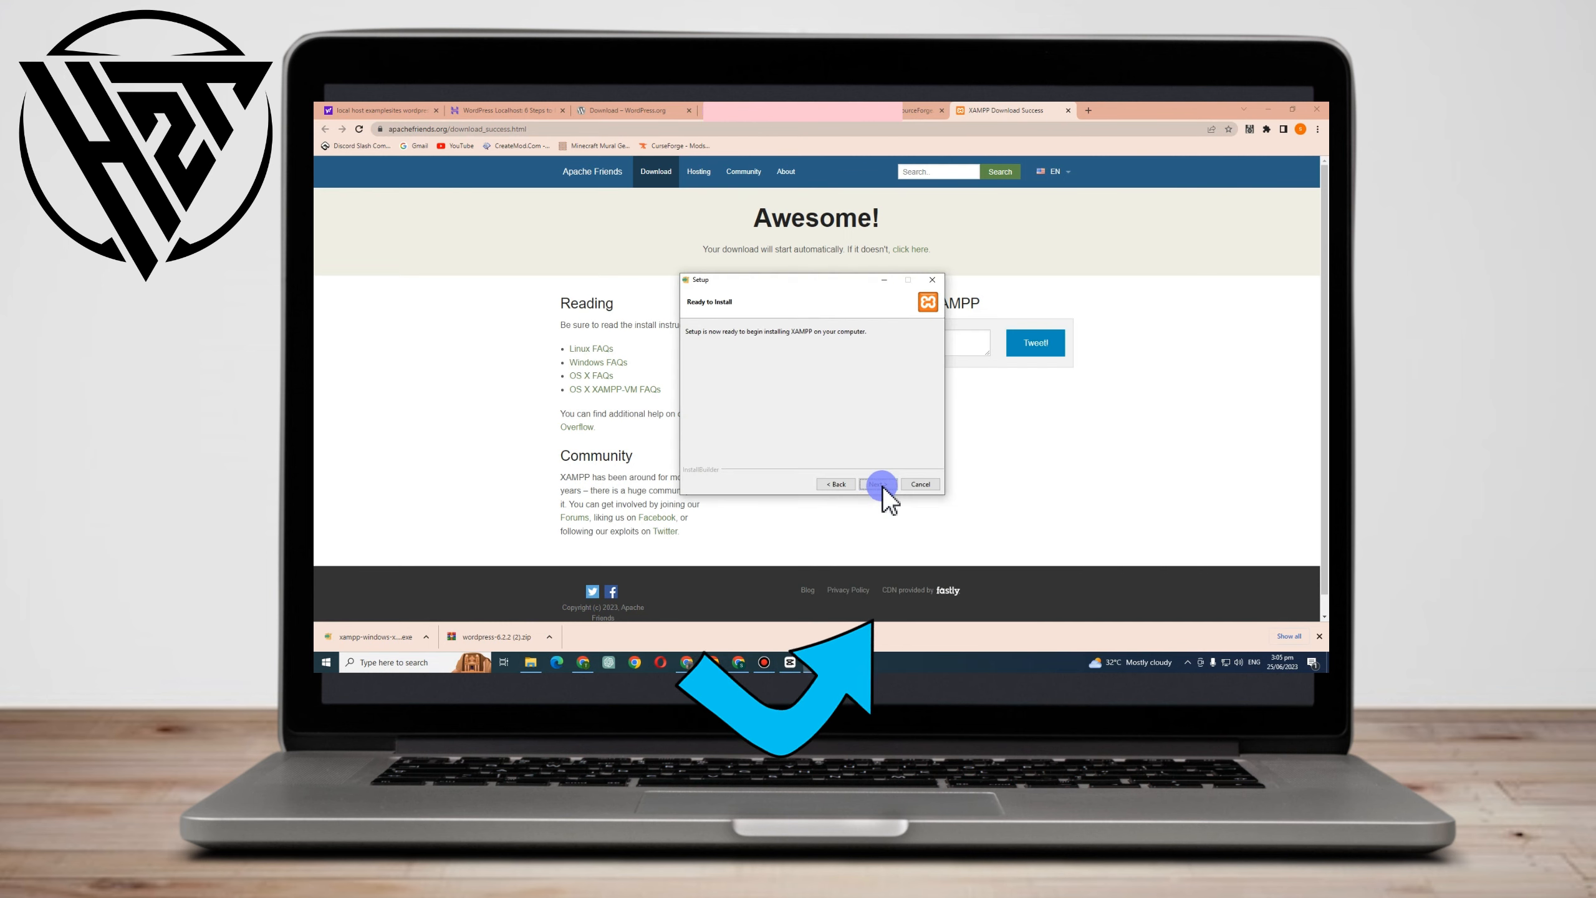
{"action": "left_click", "coordinate": [883, 484]}
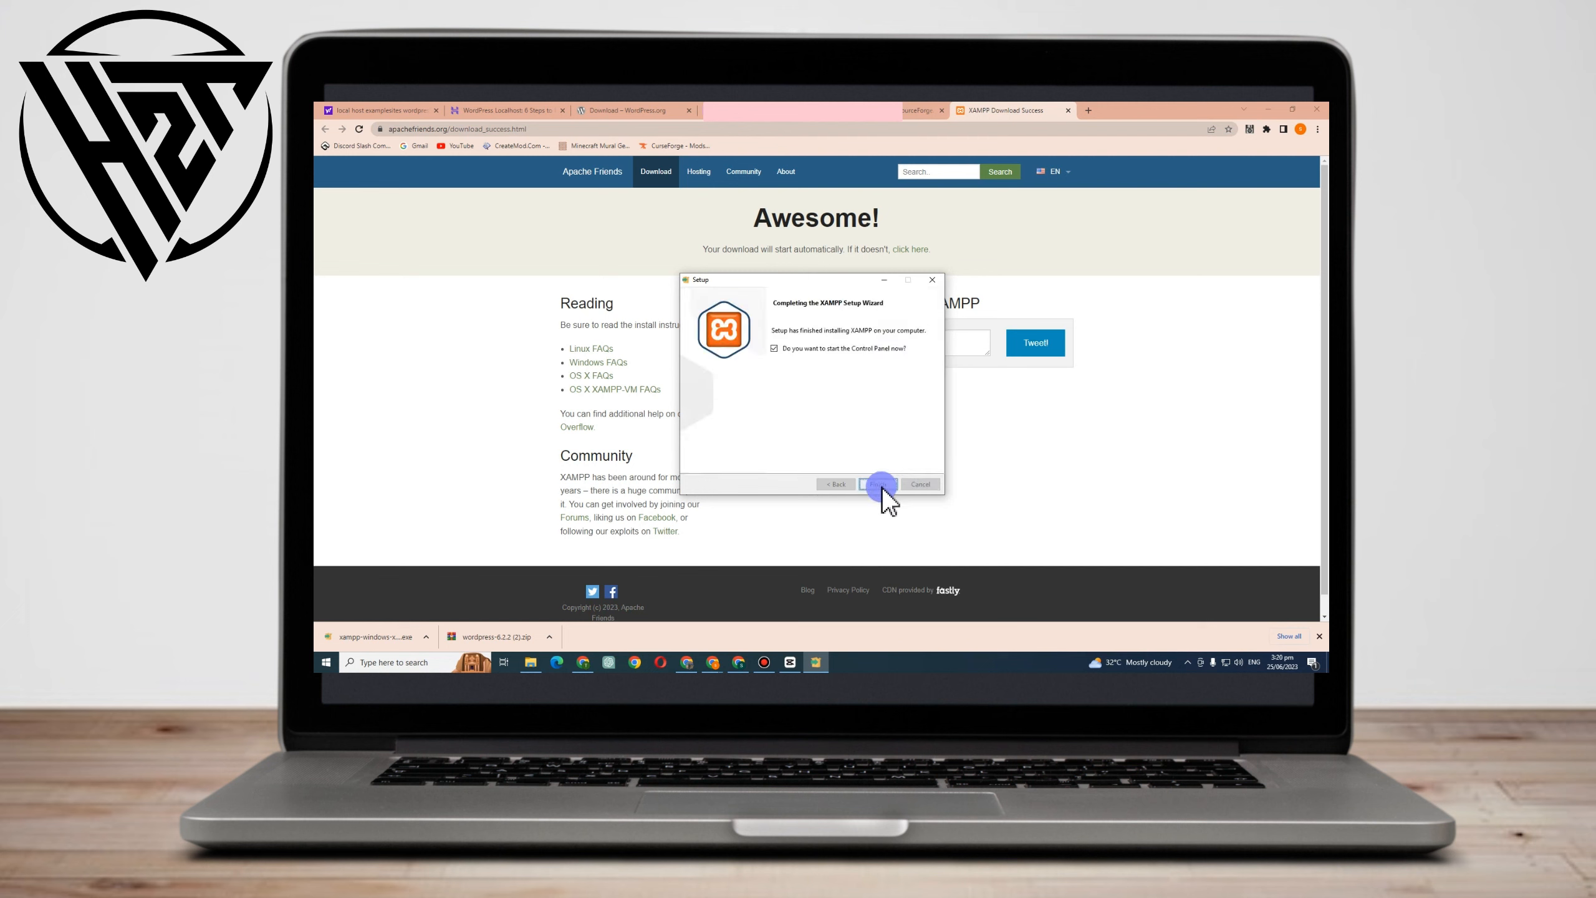
{"action": "left_click", "coordinate": [877, 483]}
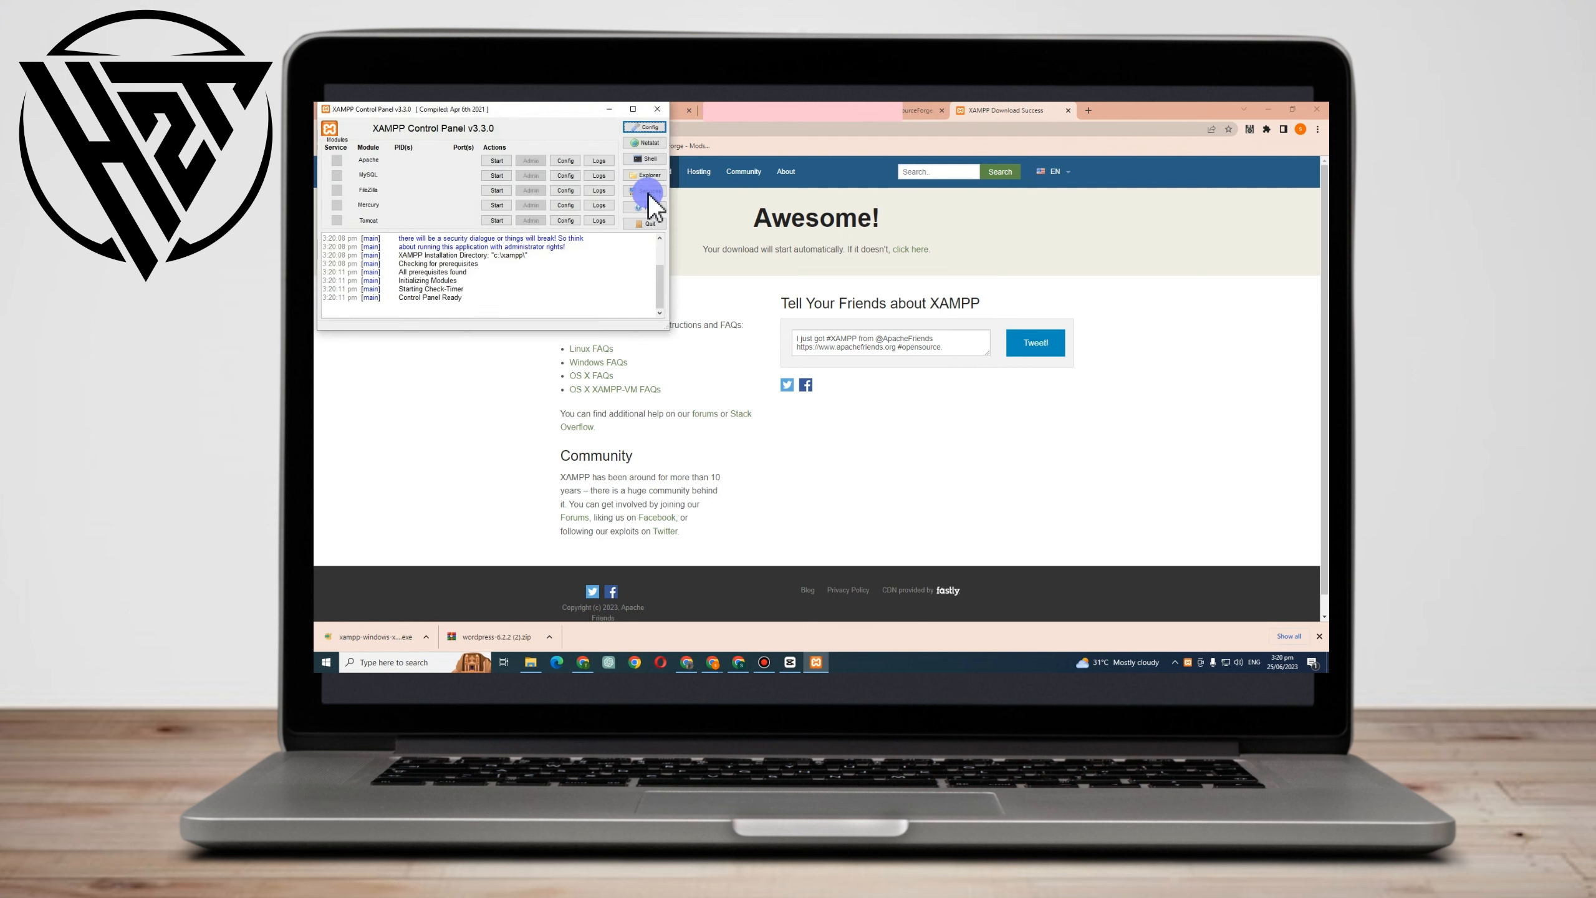
Start the Apache, MySQL and FileZilla modules in XAMPP and allow the firewall access on private networks
{"action": "left_click", "coordinate": [498, 161]}
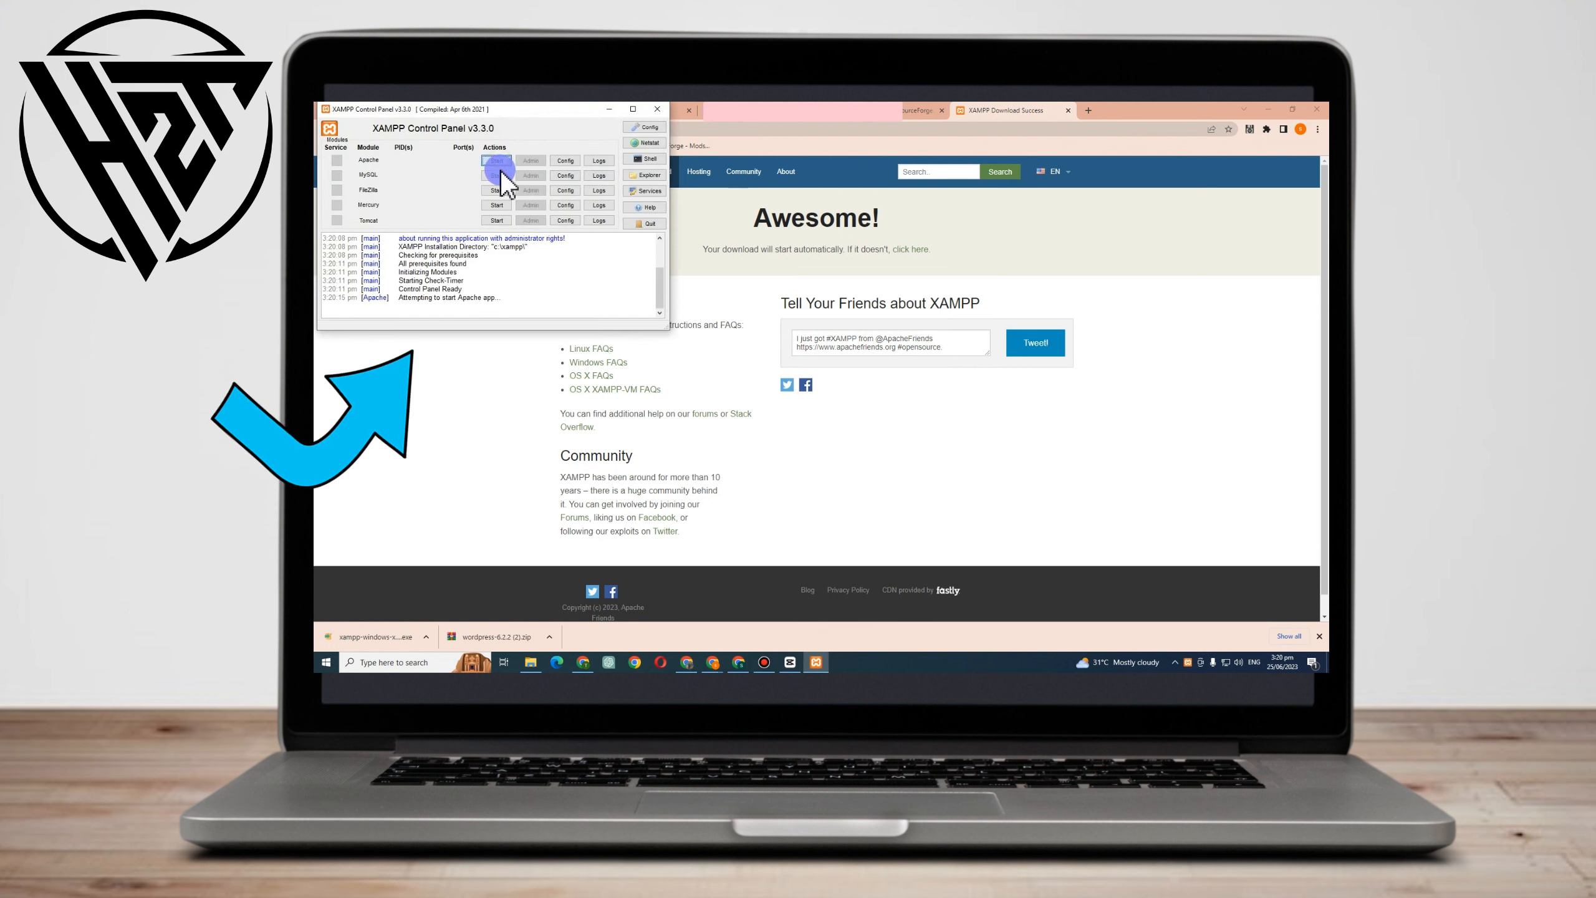
{"action": "left_click", "coordinate": [497, 176]}
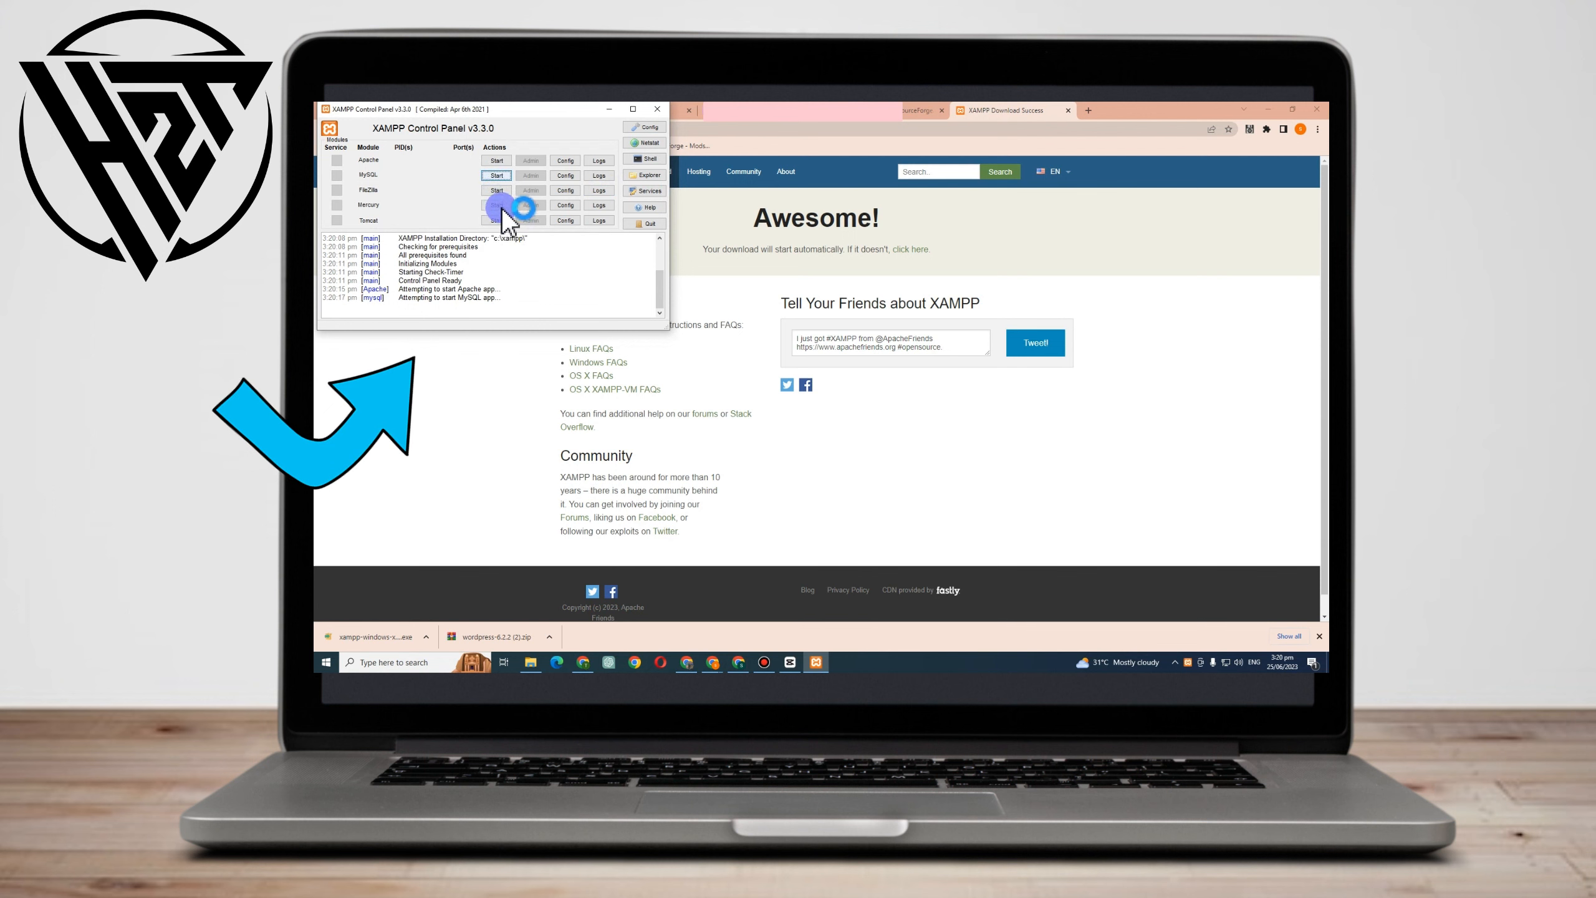
{"action": "left_click", "coordinate": [499, 191]}
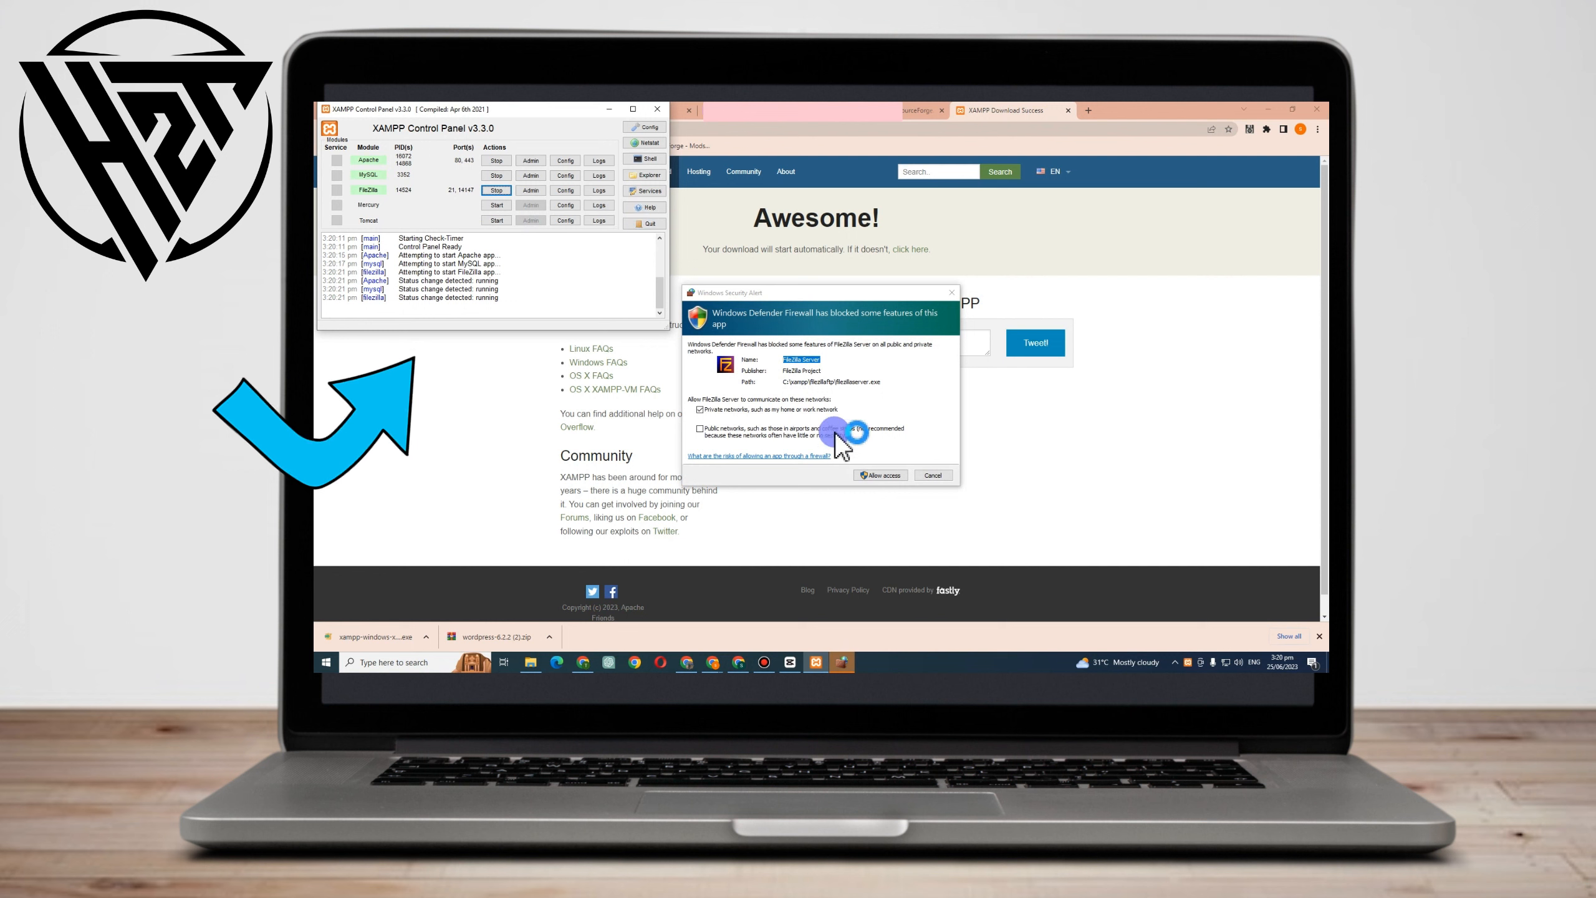
{"action": "left_click", "coordinate": [876, 476]}
{"action": "left_click", "coordinate": [886, 477]}
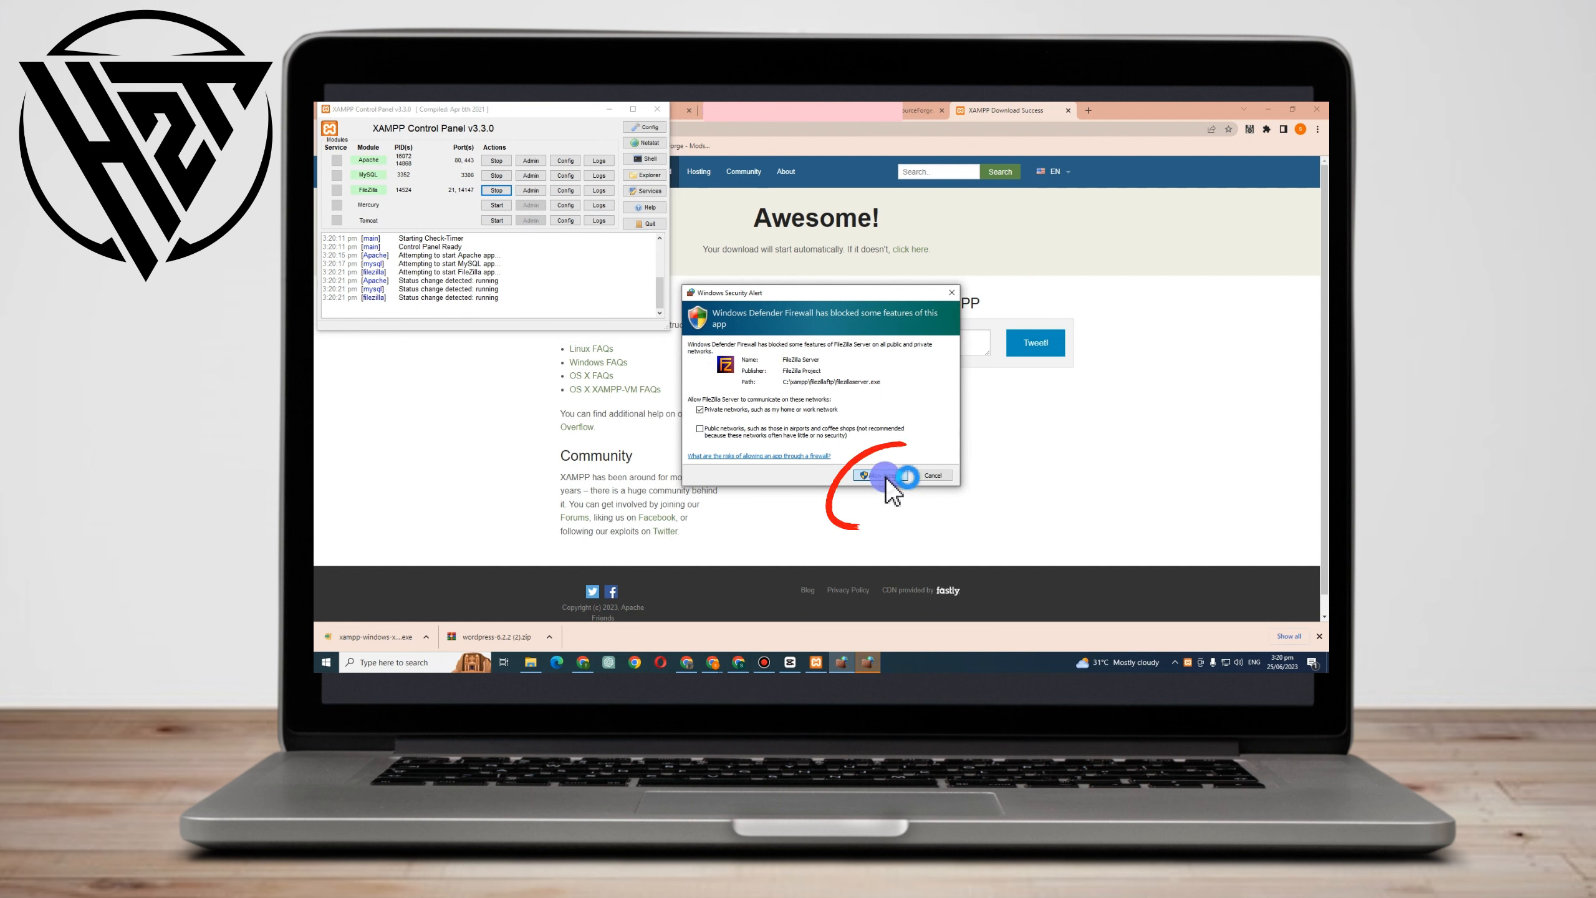
{"action": "left_click", "coordinate": [886, 476]}
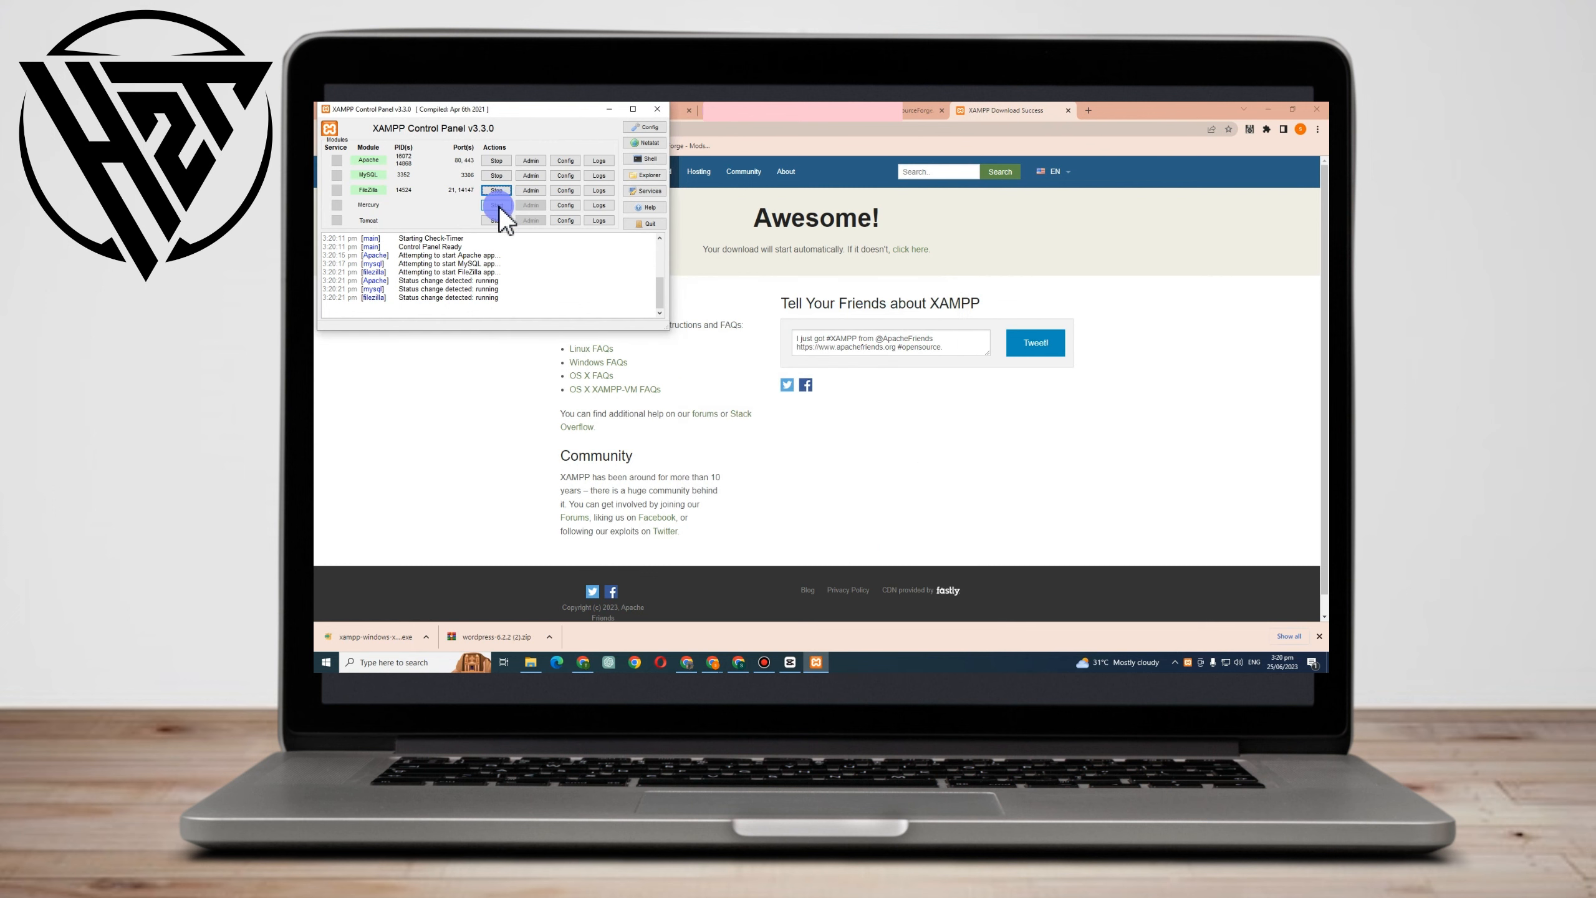
Open localhost in a new browser tab to check the XAMPP installation
{"action": "left_click", "coordinate": [1089, 111]}
{"action": "type", "text": "loc"}
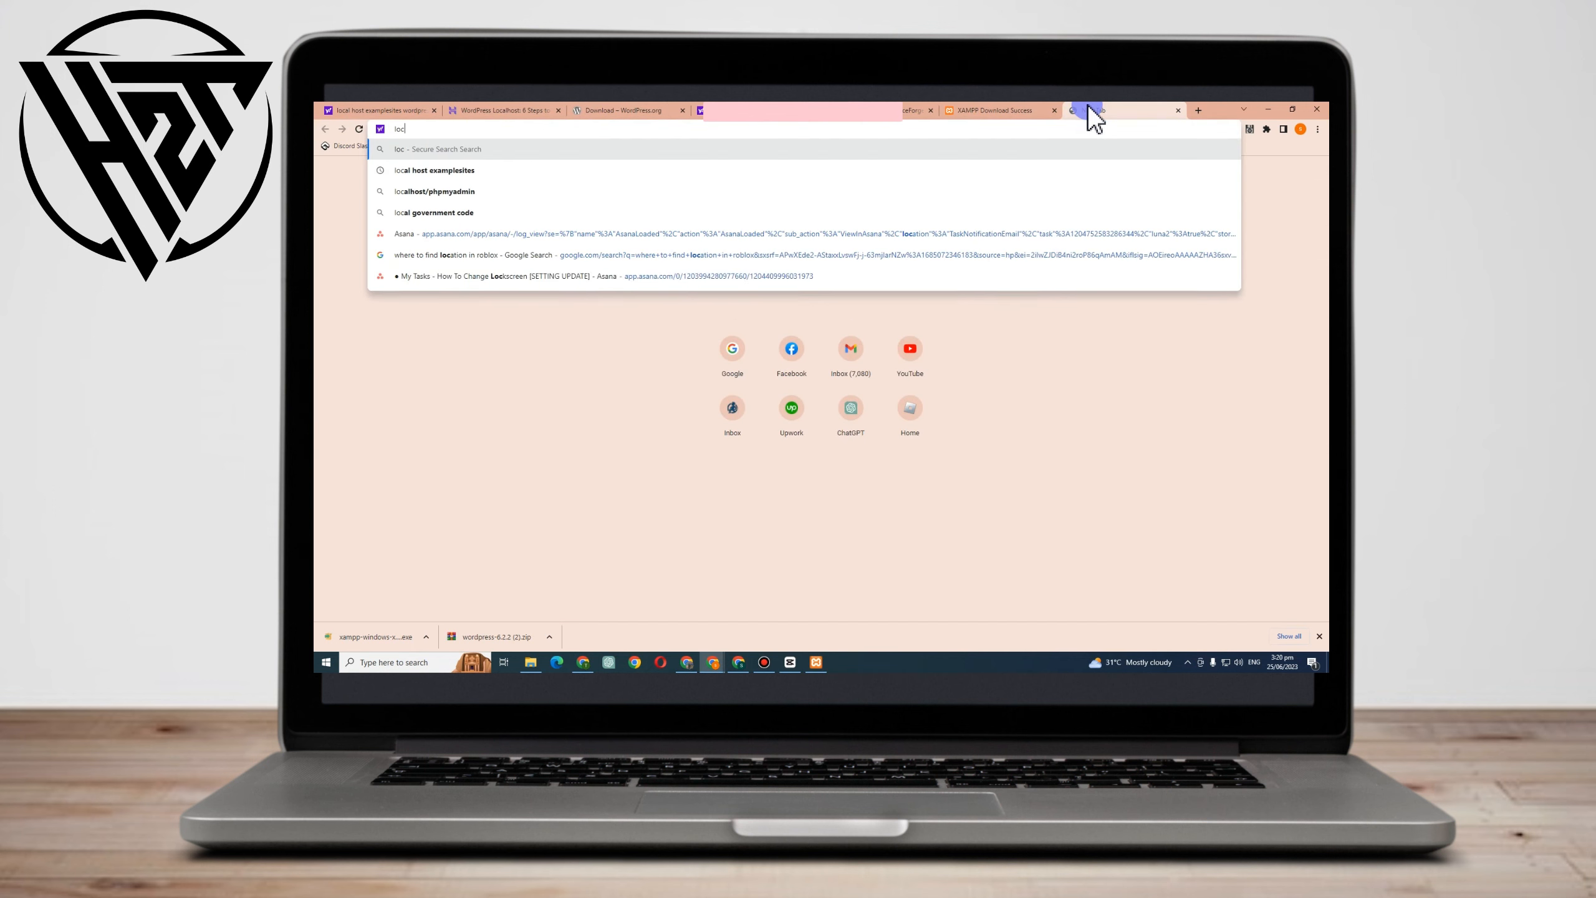
{"action": "type", "text": "alhost"}
{"action": "key", "text": "Return"}
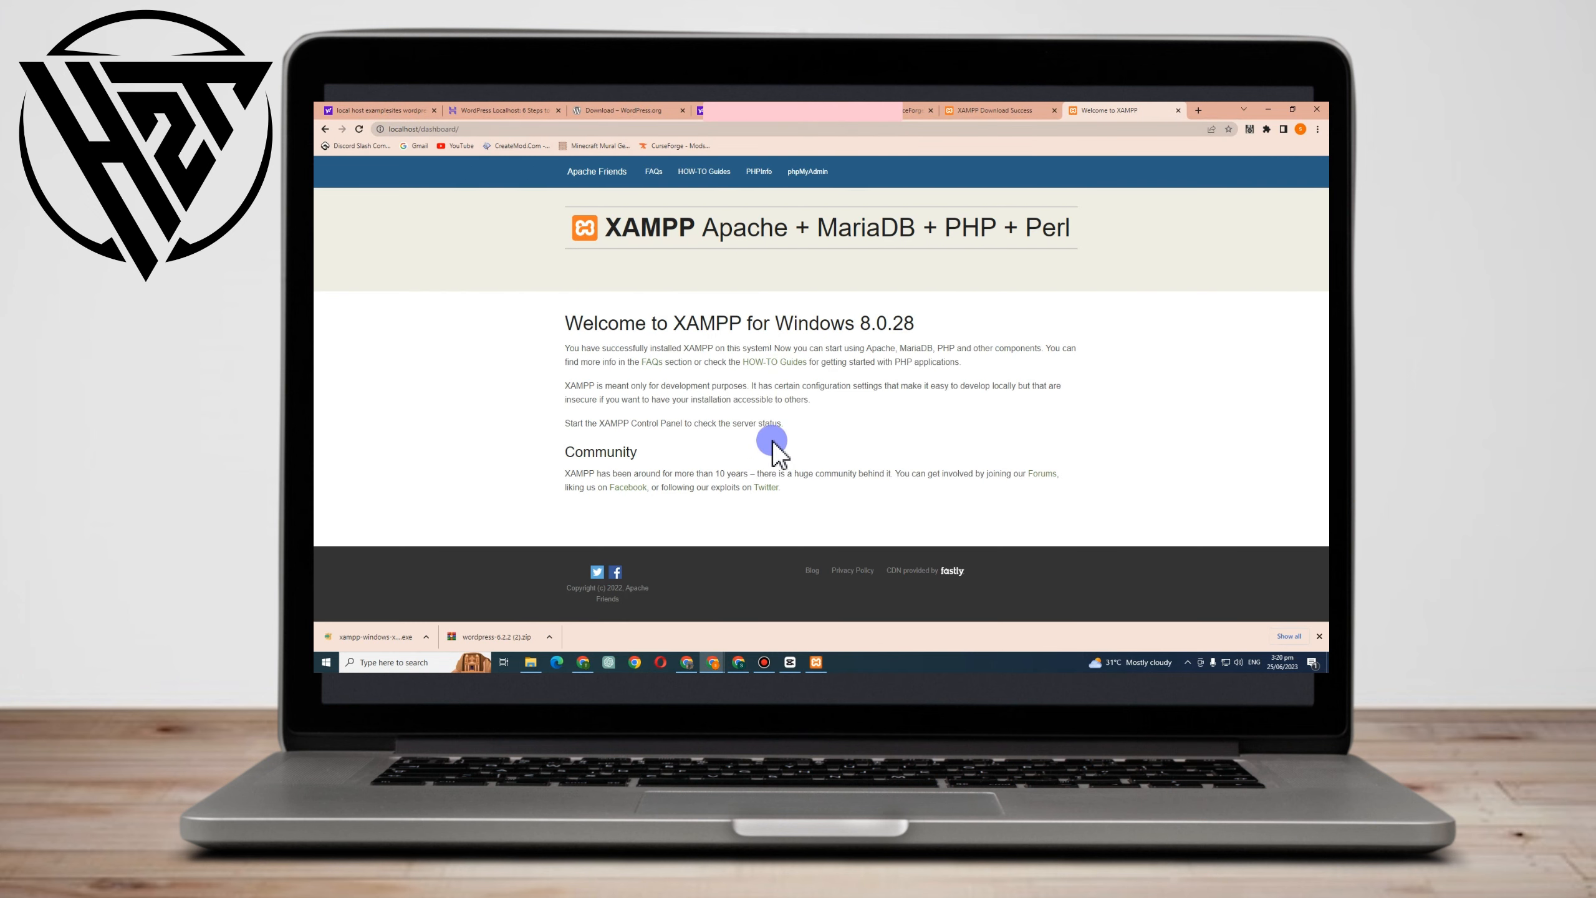
Locate the downloaded WordPress zip in the Downloads folder and extract it to a wordpress-6.2.2 (2) folder there
{"action": "left_click", "coordinate": [551, 638]}
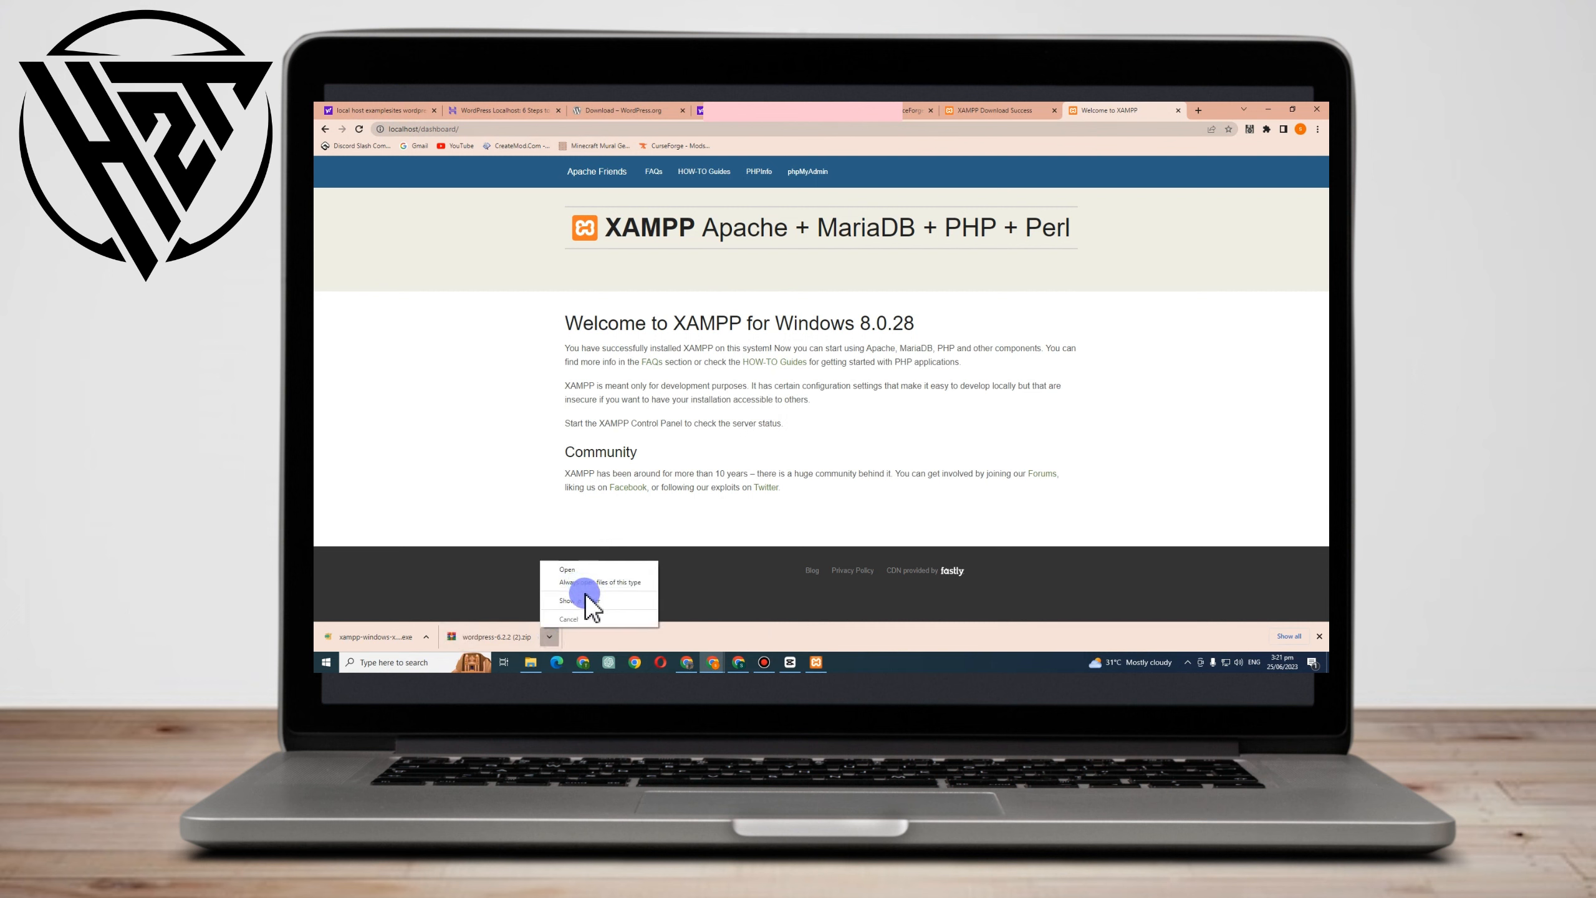
{"action": "left_click", "coordinate": [579, 600]}
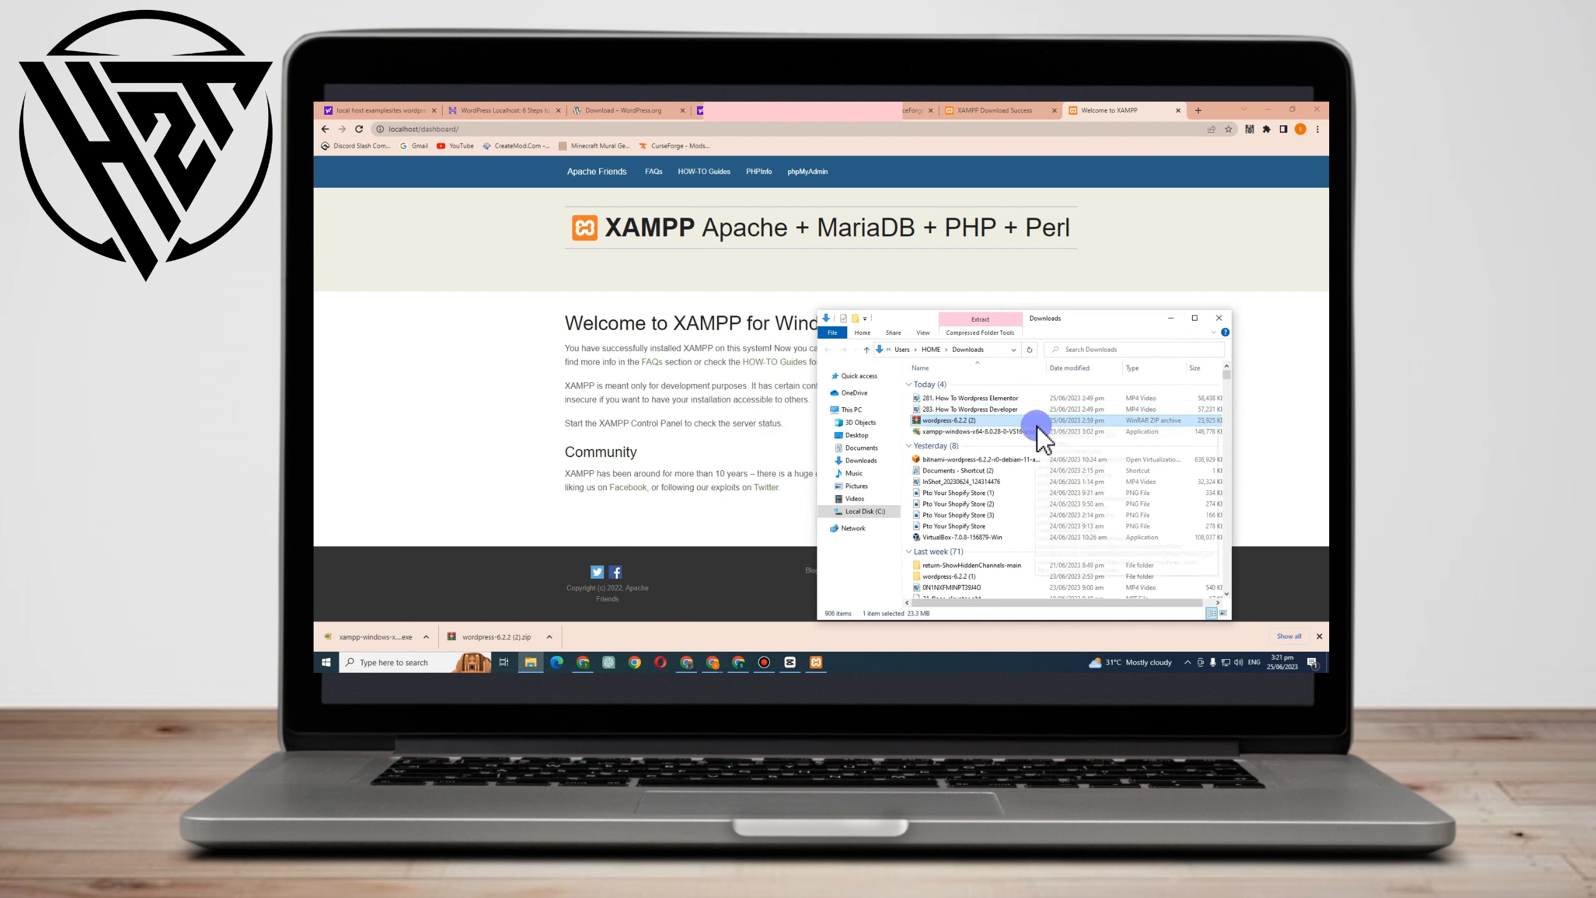
{"action": "right_click", "coordinate": [1008, 417]}
{"action": "left_click", "coordinate": [1042, 195]}
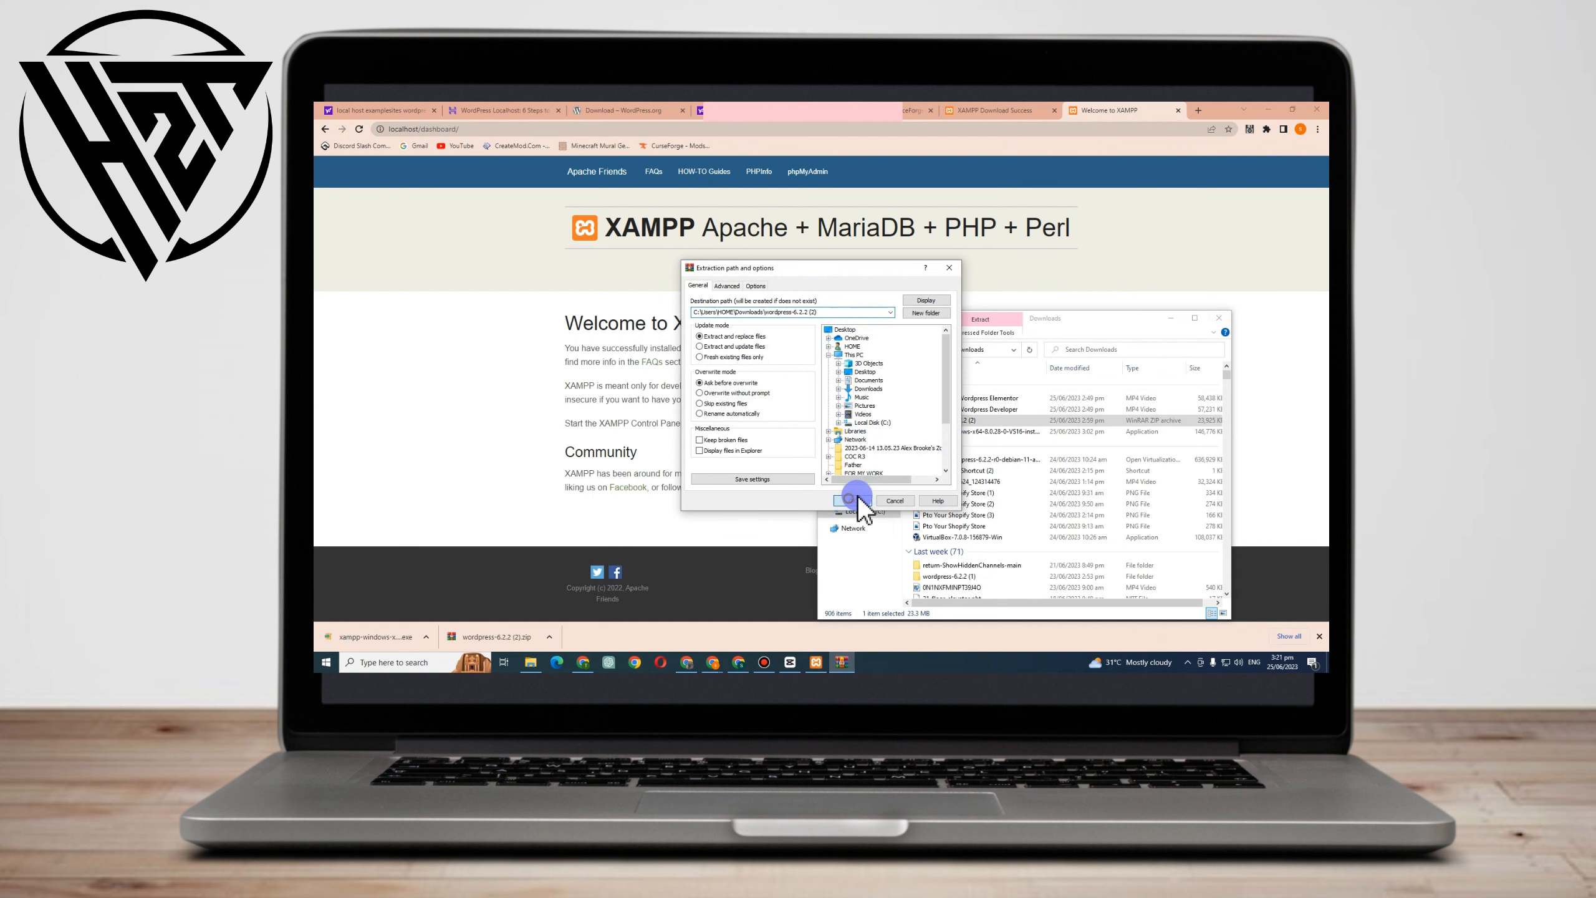
{"action": "left_click", "coordinate": [871, 498]}
{"action": "left_click", "coordinate": [1171, 317]}
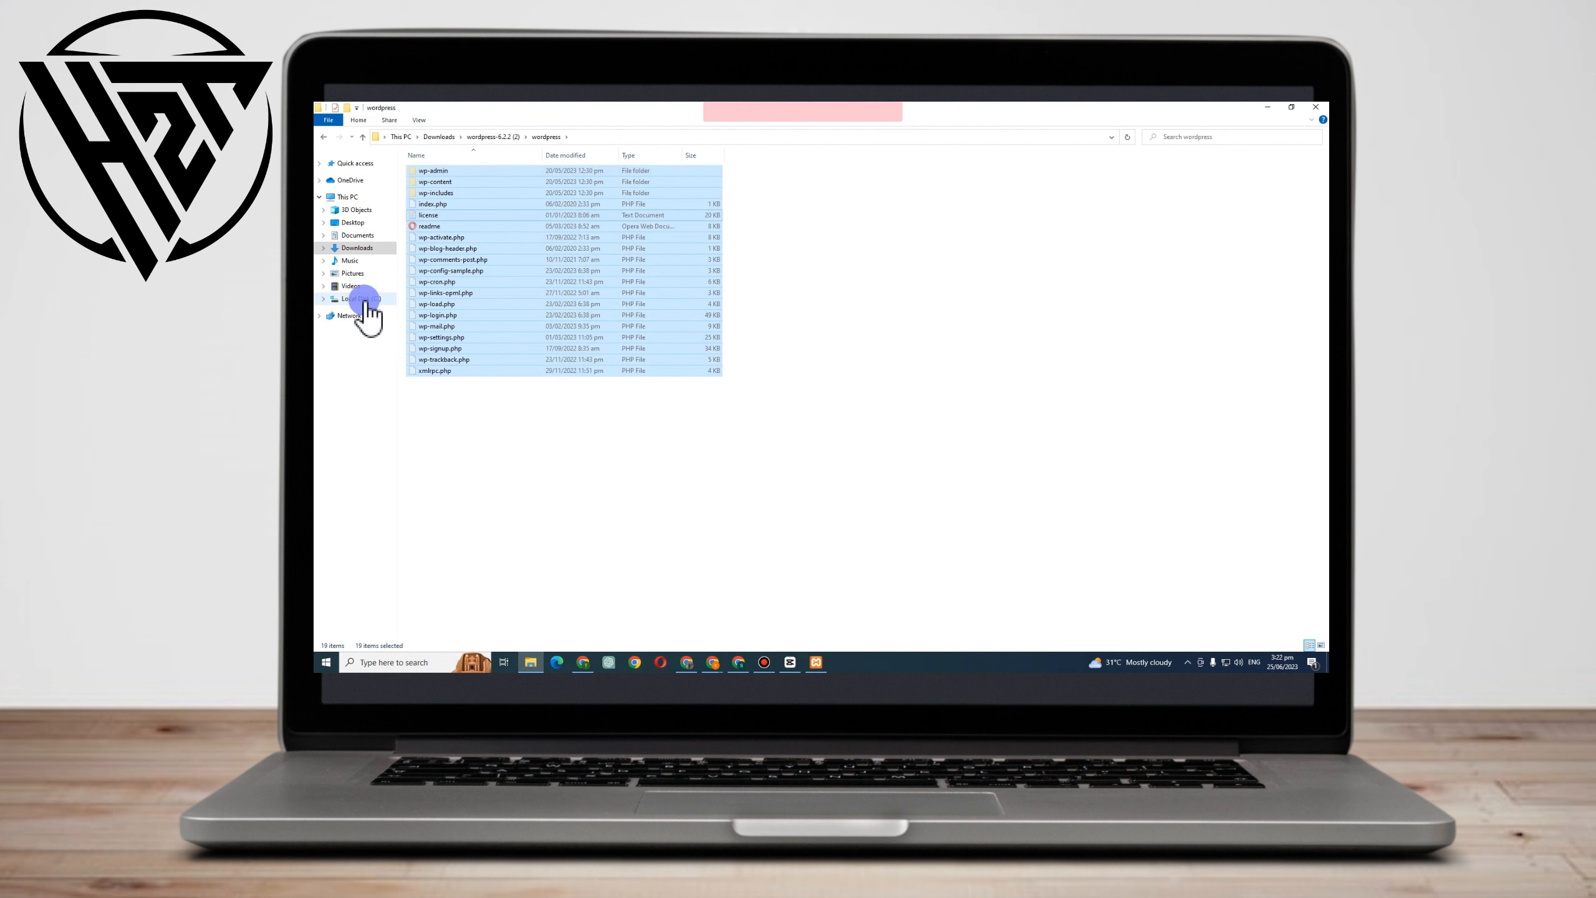
Create a new folder inside C:\xampp\htdocs
{"action": "left_click", "coordinate": [361, 299]}
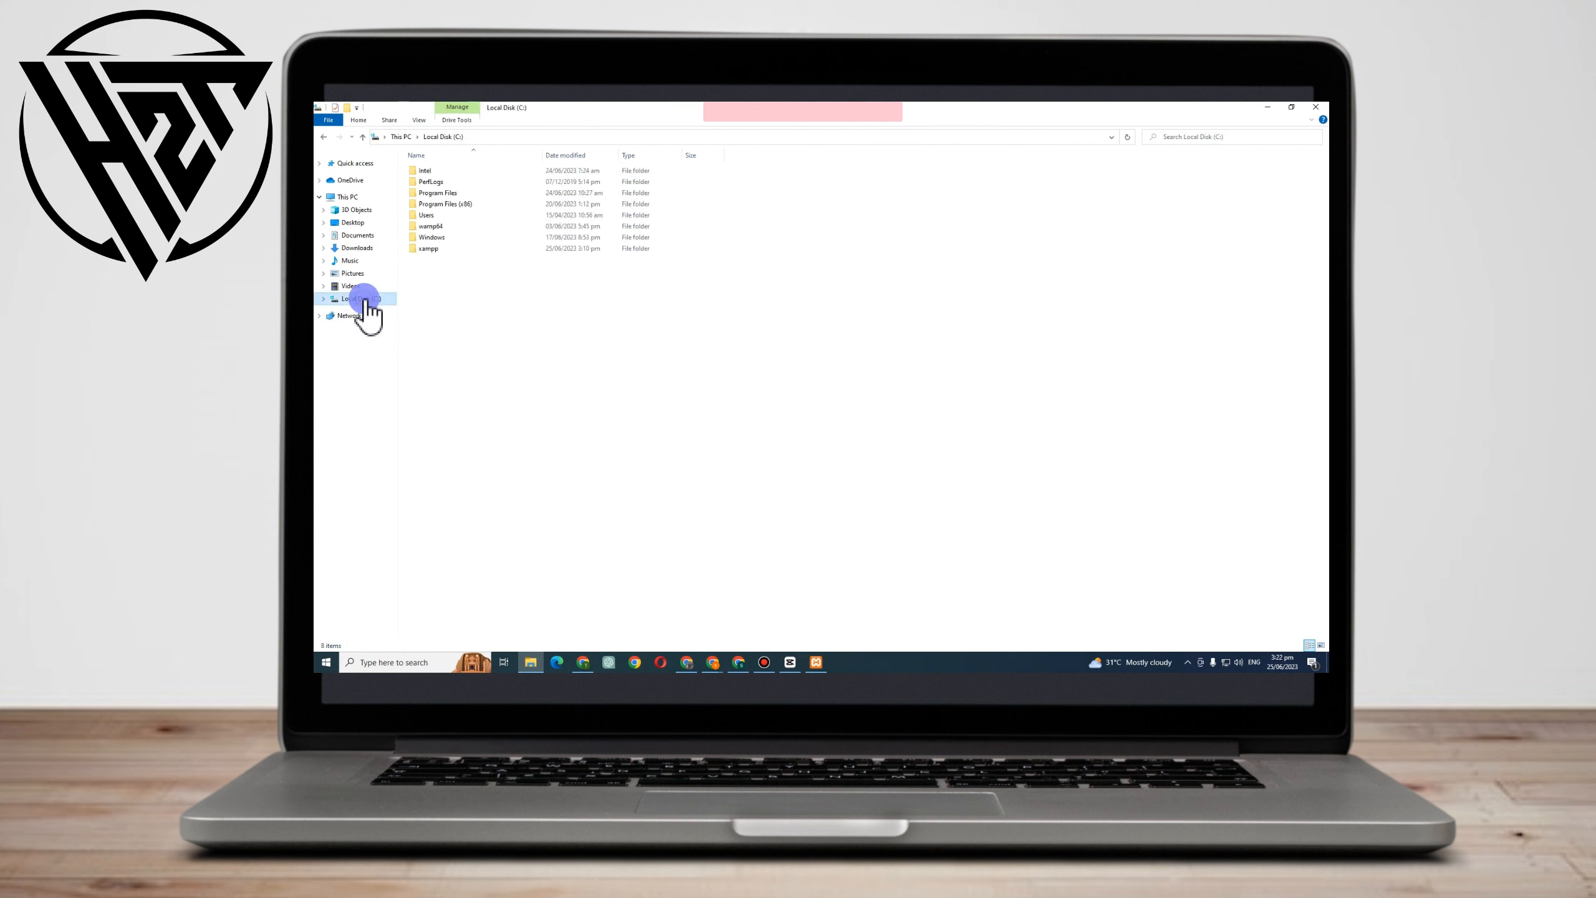
{"action": "double_click", "coordinate": [434, 249]}
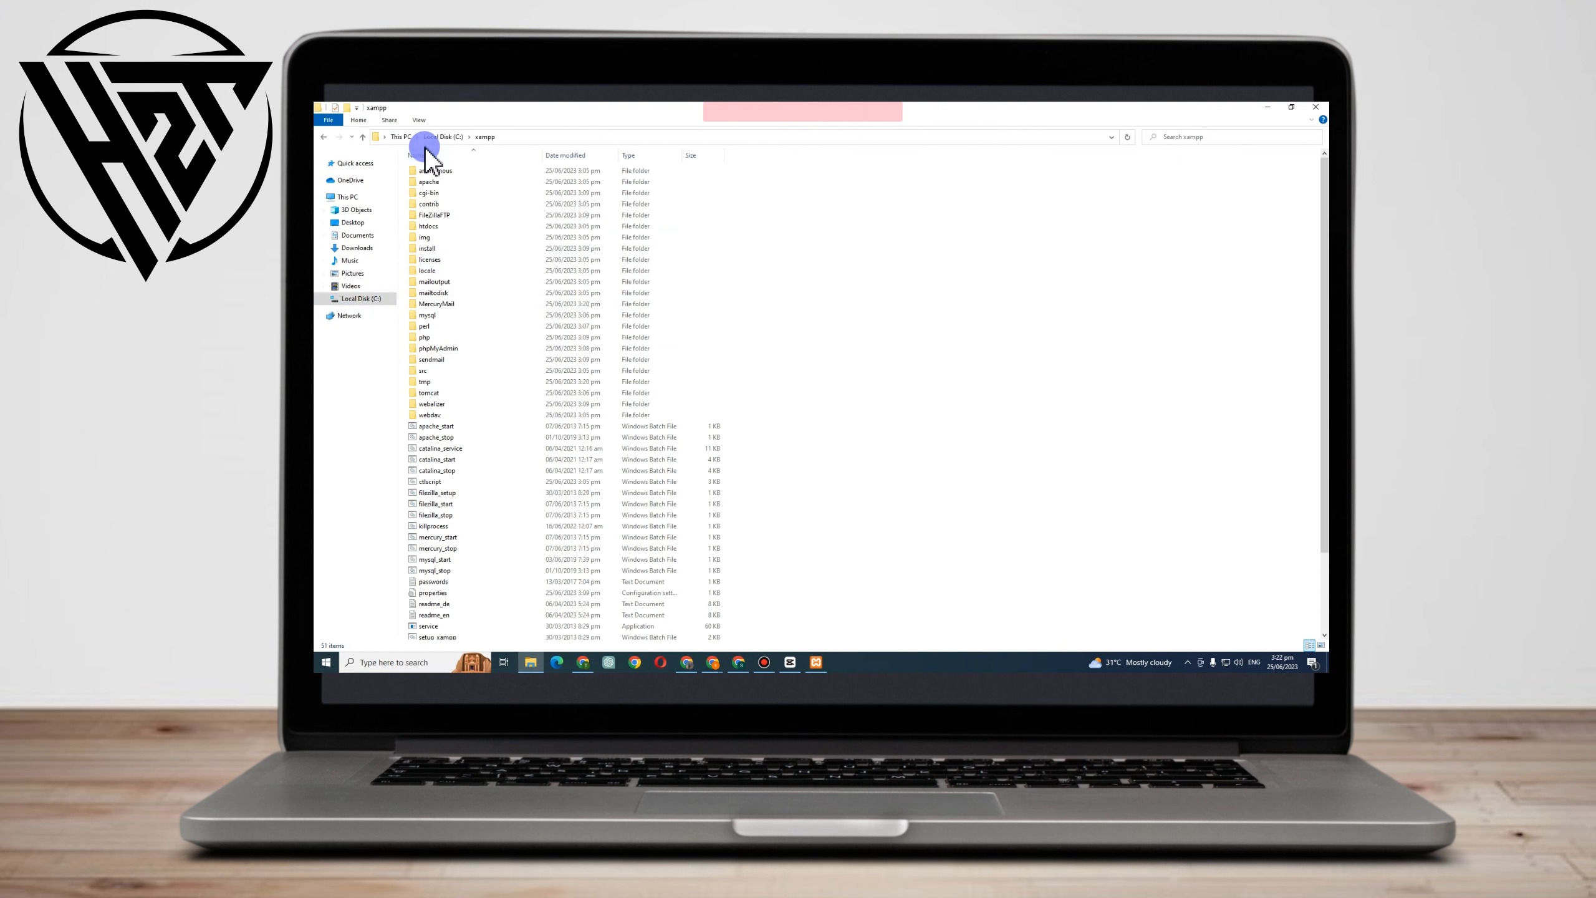
{"action": "double_click", "coordinate": [433, 226]}
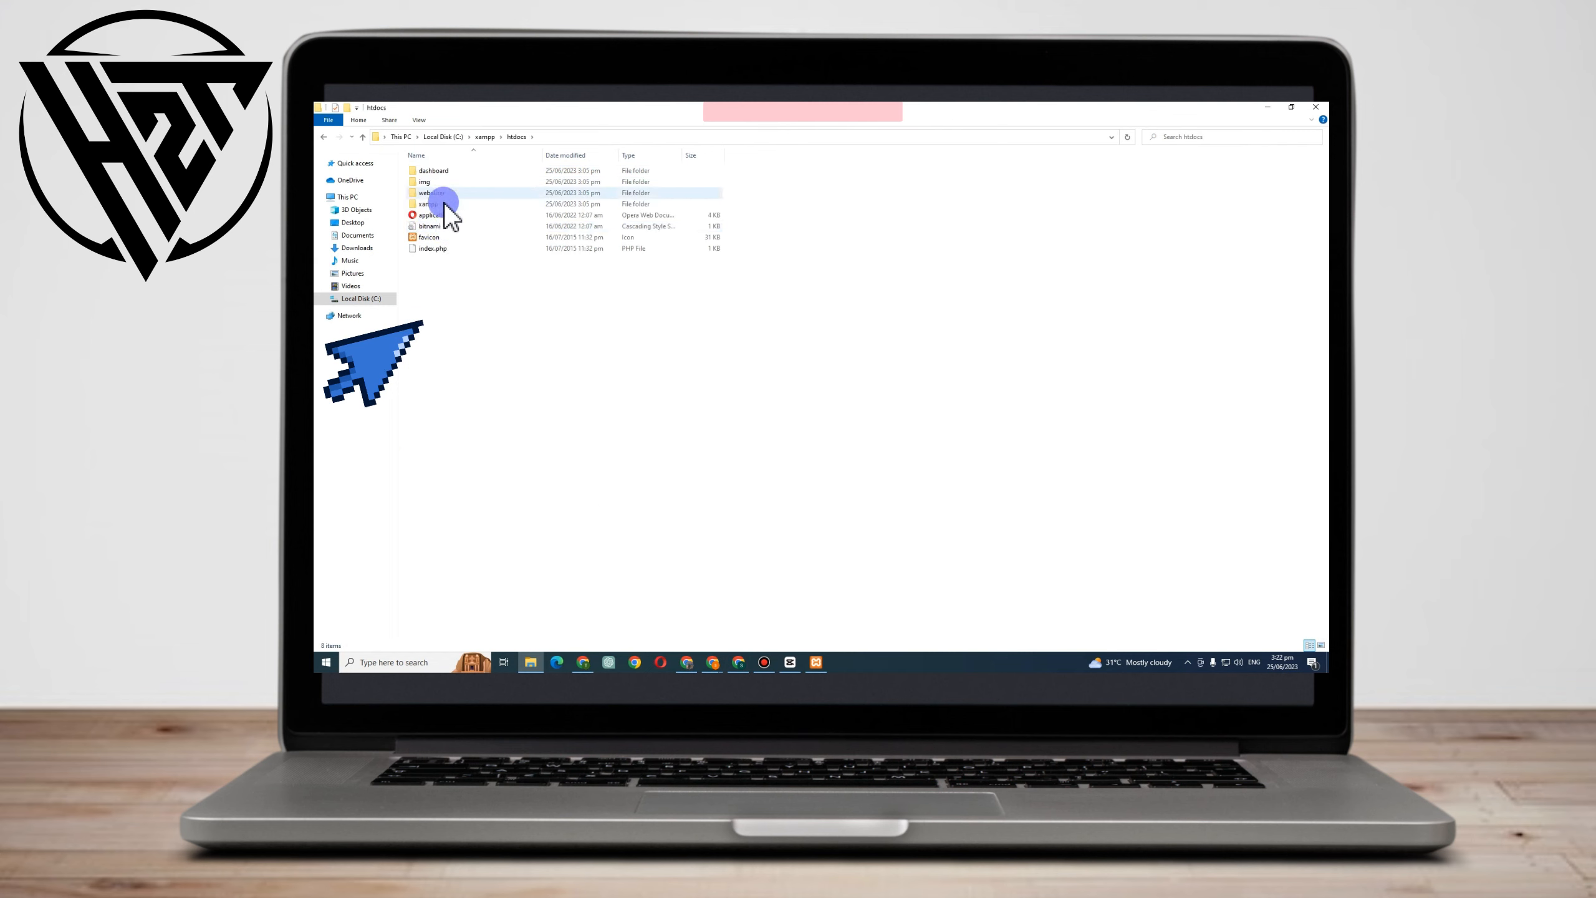
{"action": "right_click", "coordinate": [442, 275]}
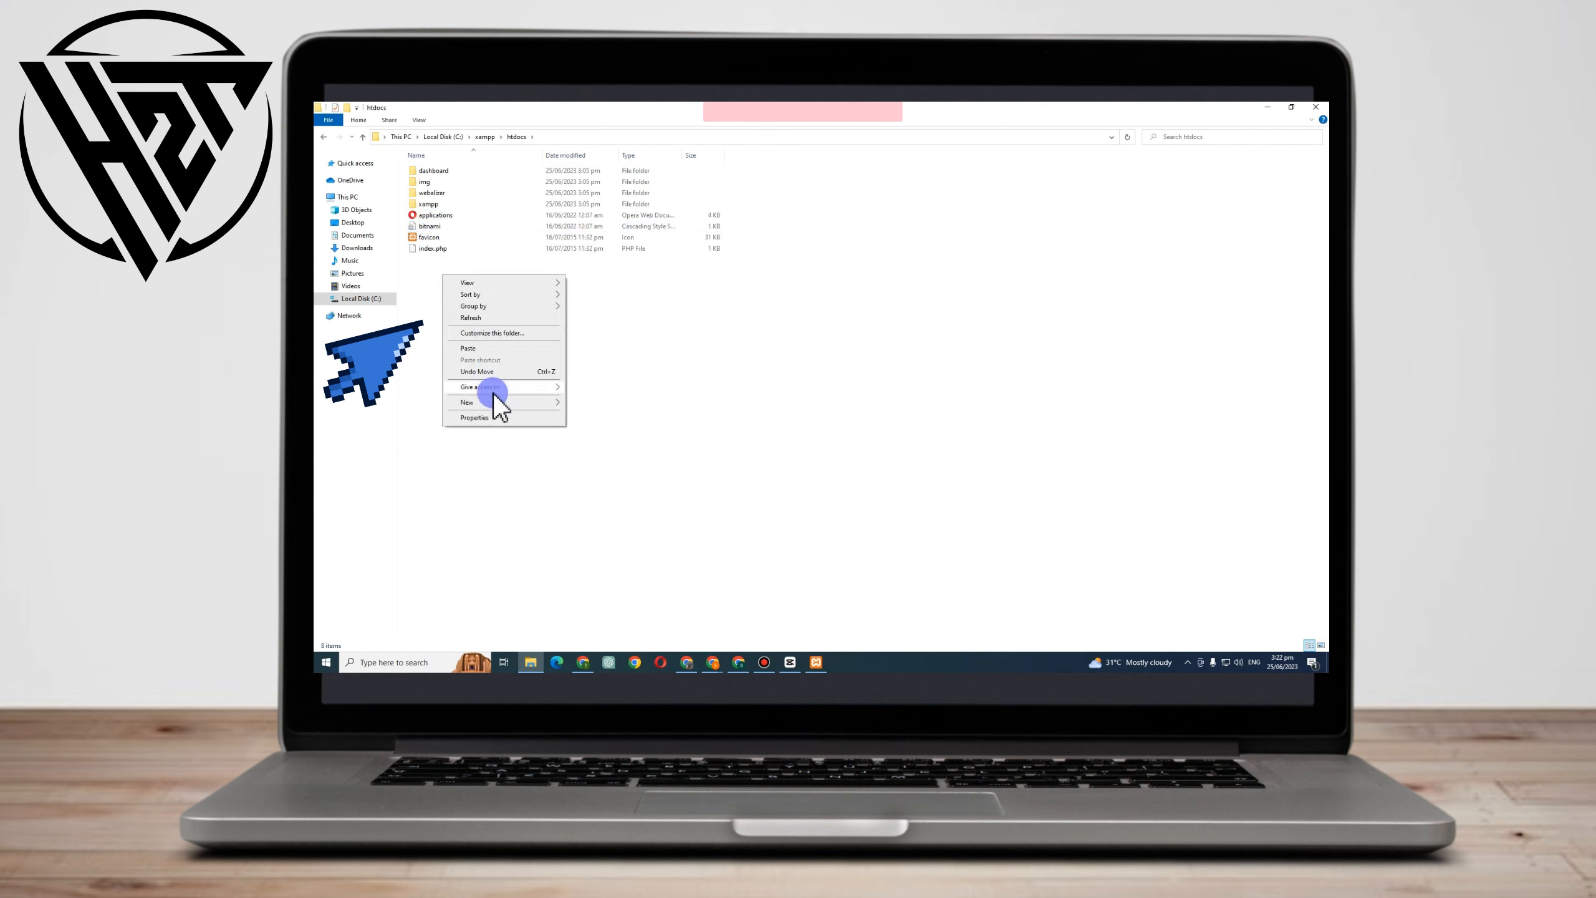
{"action": "left_click", "coordinate": [594, 403]}
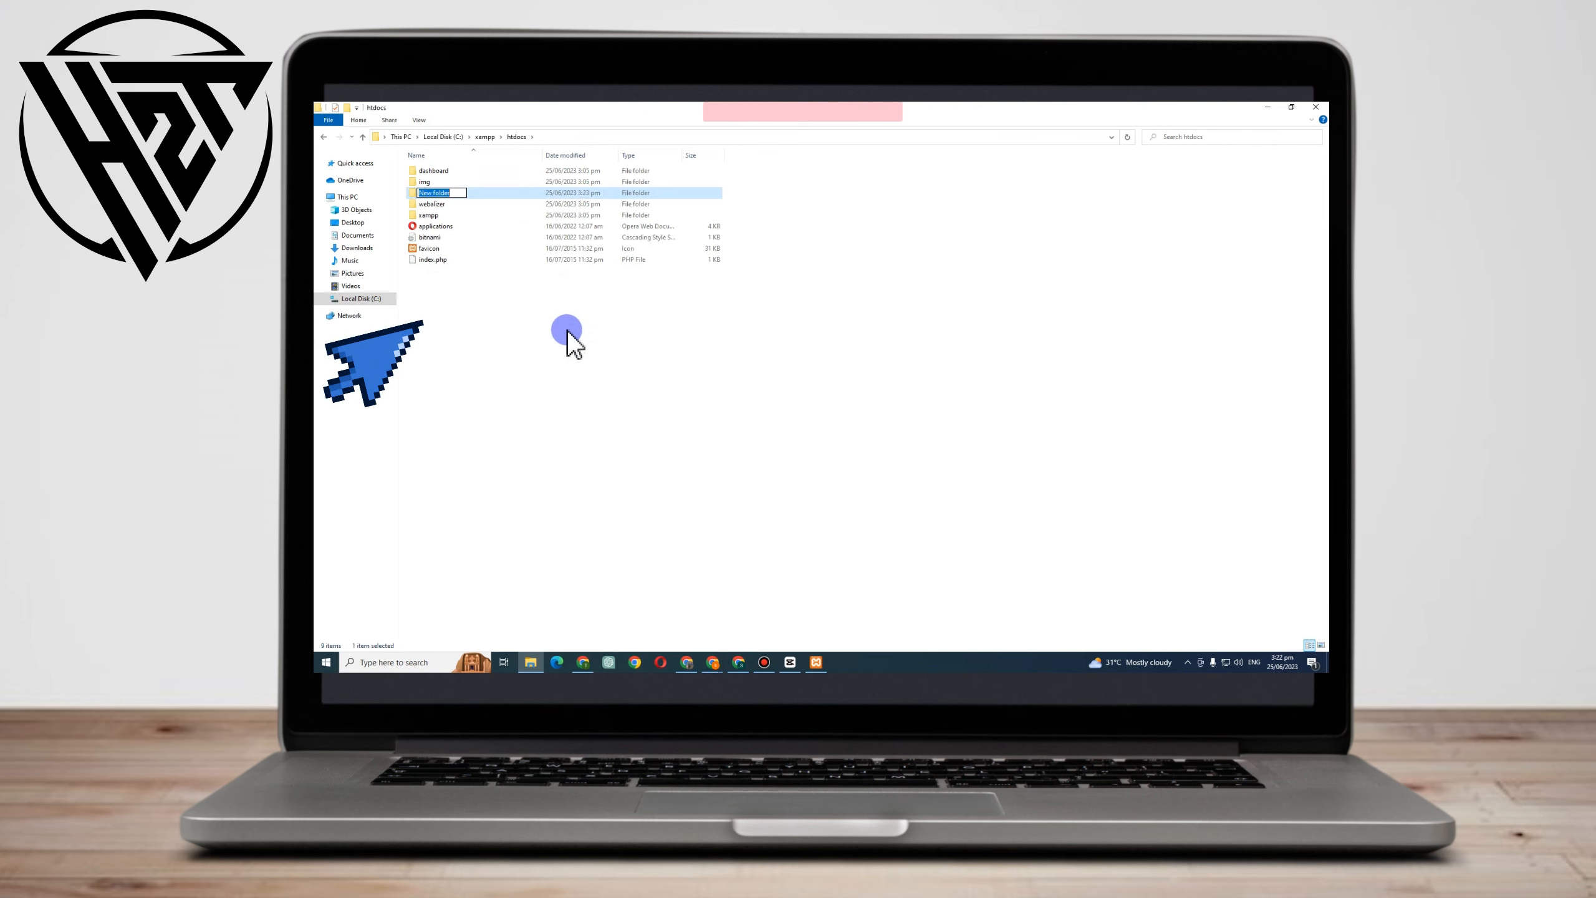
Paste the extracted WordPress files into the new folder in htdocs, then return to the parent folder
{"action": "double_click", "coordinate": [557, 196]}
{"action": "right_click", "coordinate": [570, 234]}
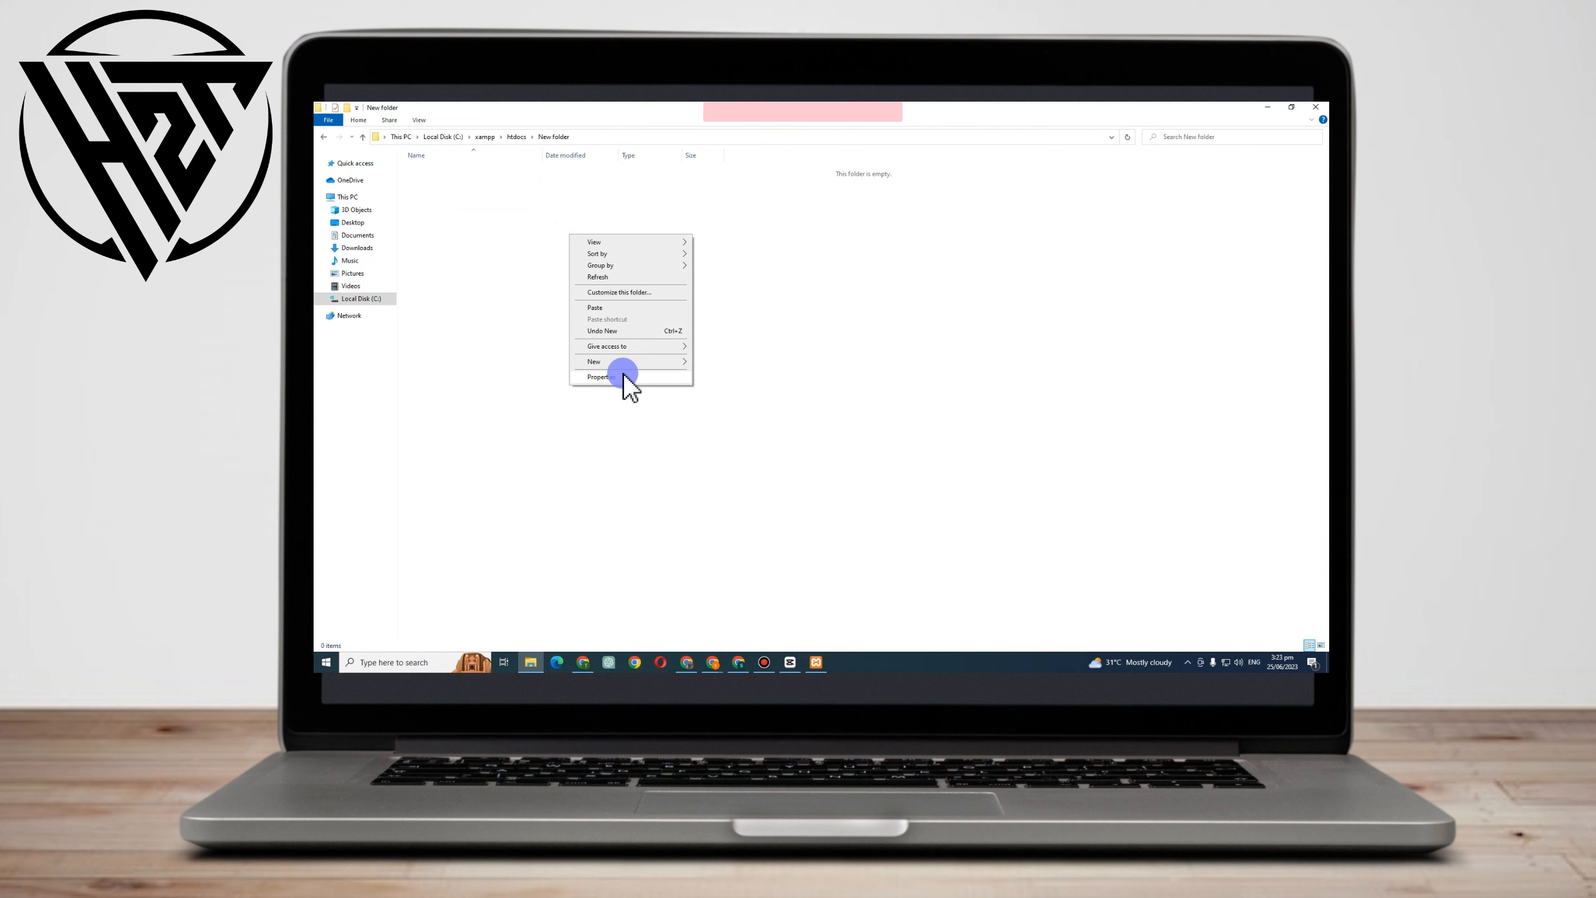
{"action": "left_click", "coordinate": [600, 311]}
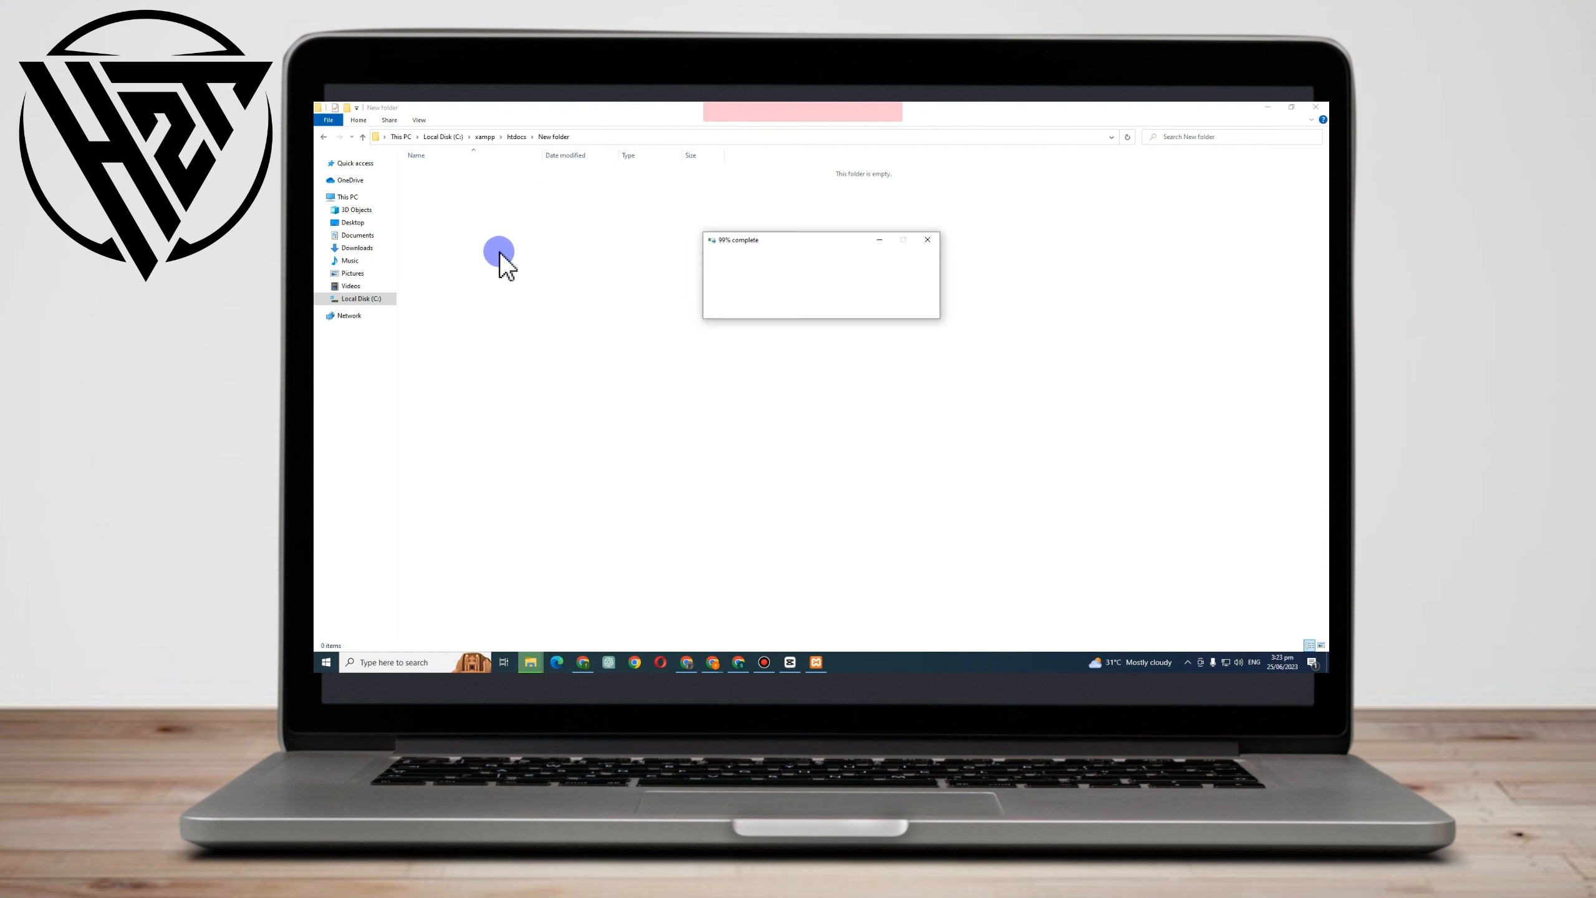
{"action": "left_click", "coordinate": [325, 139]}
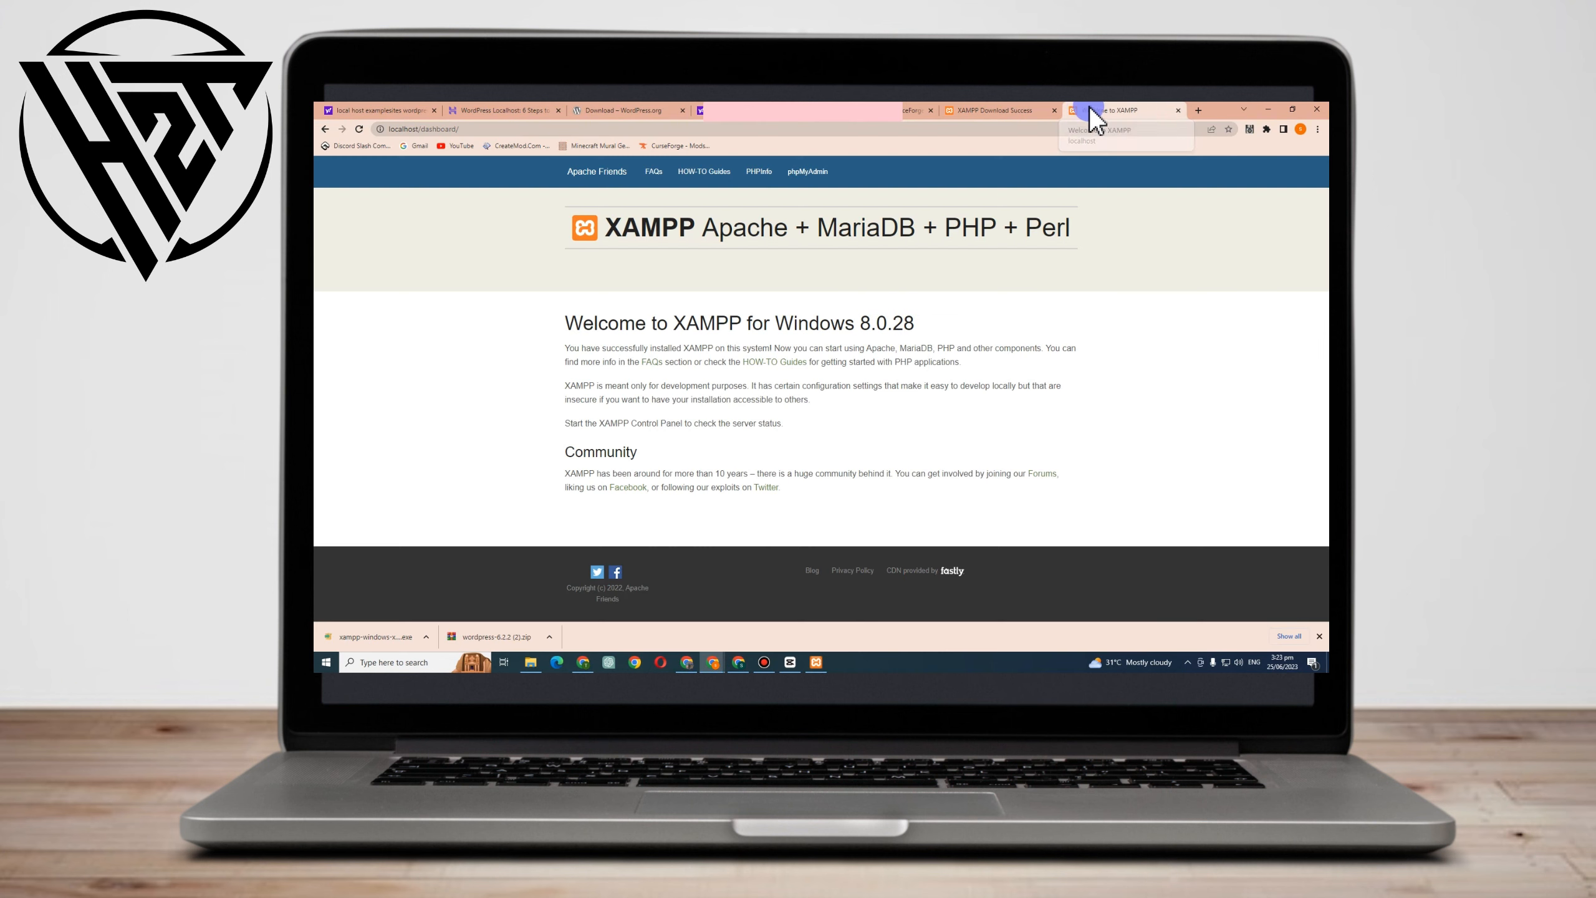
Go to localhost/examplesite in a new browser tab
{"action": "left_click", "coordinate": [1198, 111]}
{"action": "type", "text": "loc"}
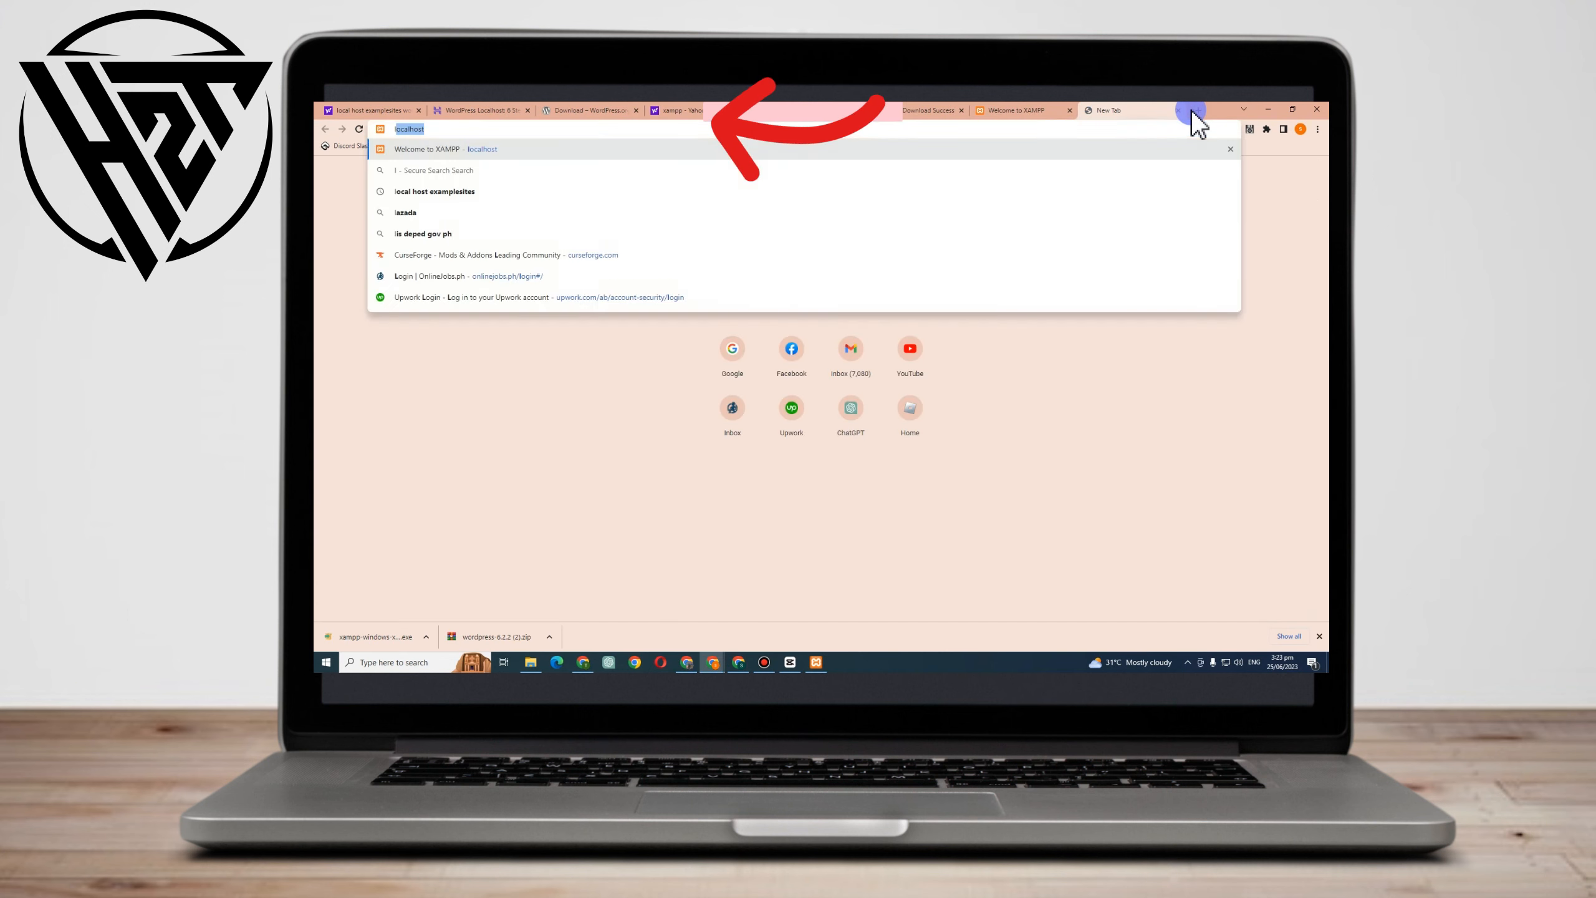
{"action": "type", "text": "alhost"}
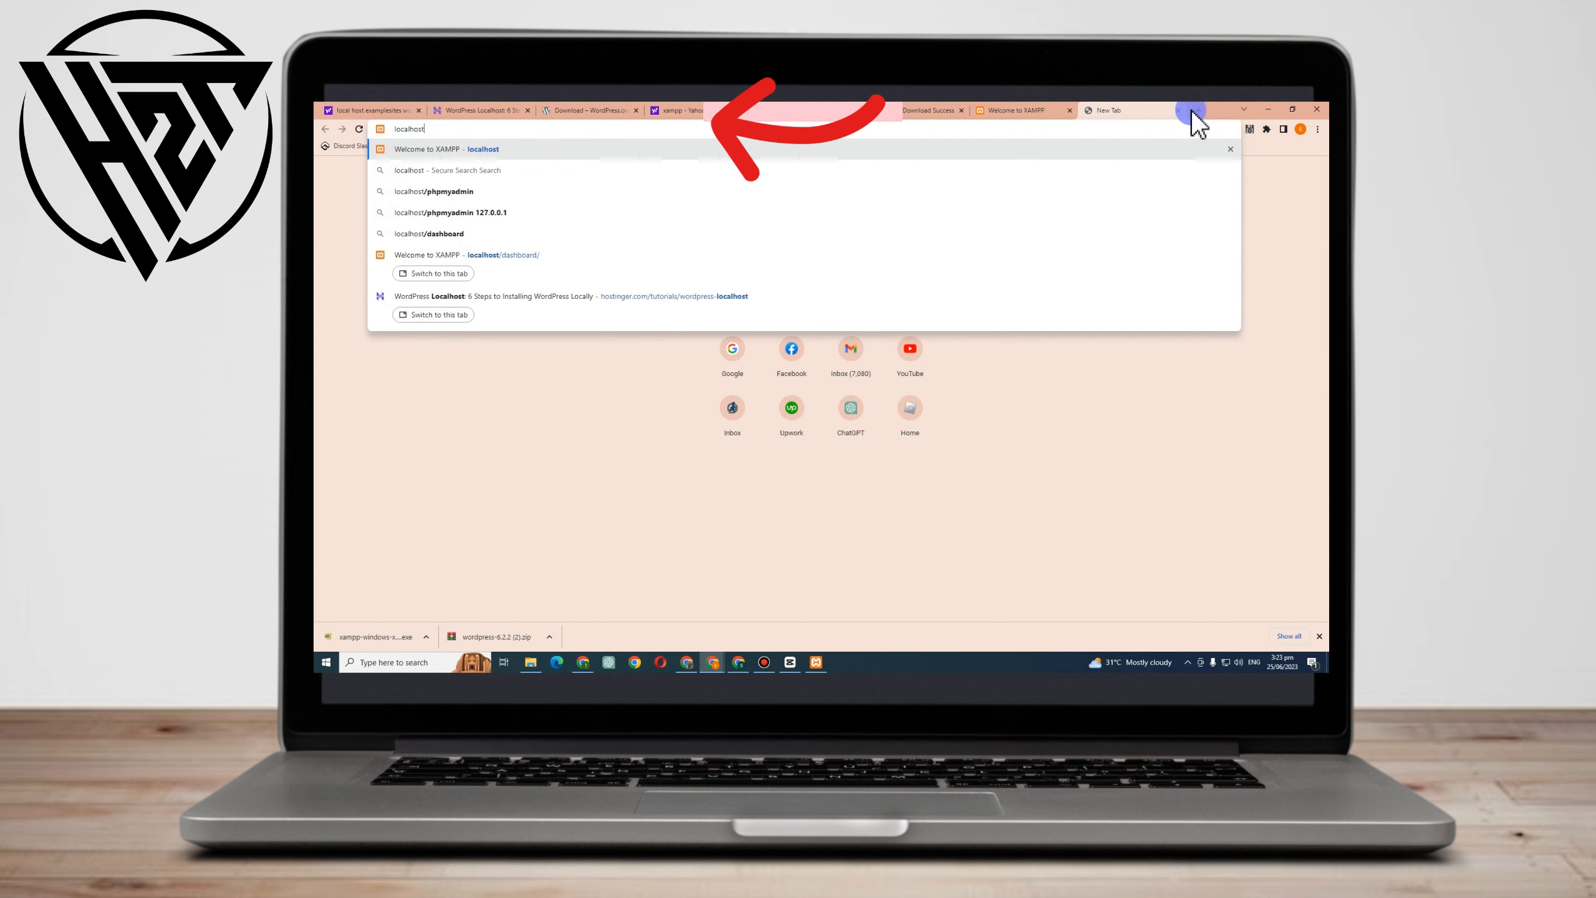
{"action": "type", "text": "/examplesi"}
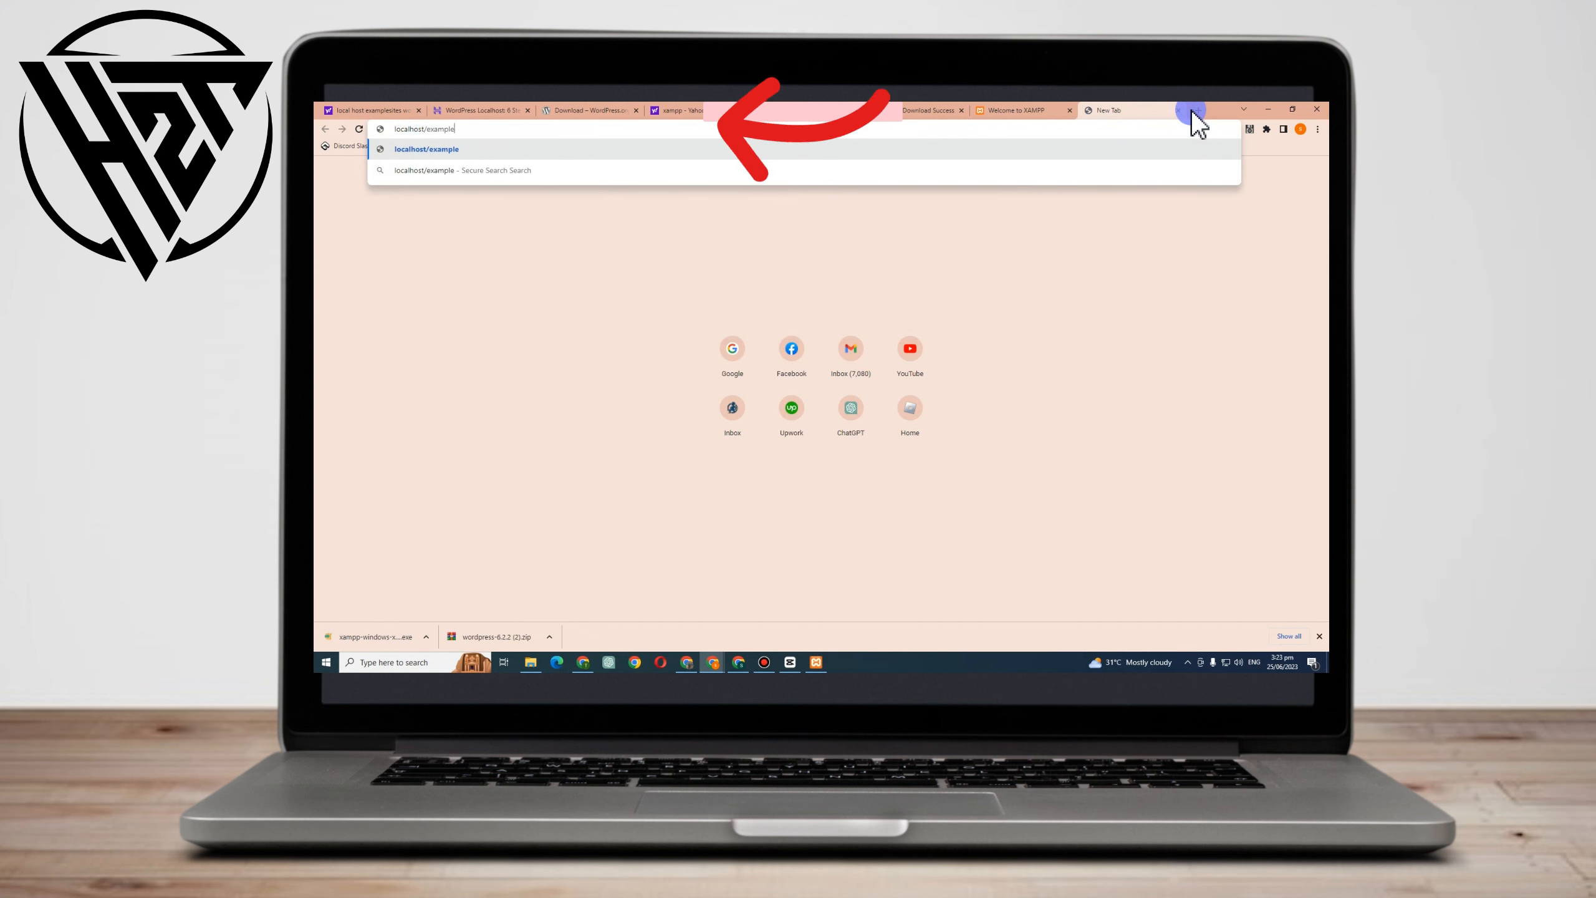
{"action": "type", "text": "te"}
{"action": "key", "text": "Return"}
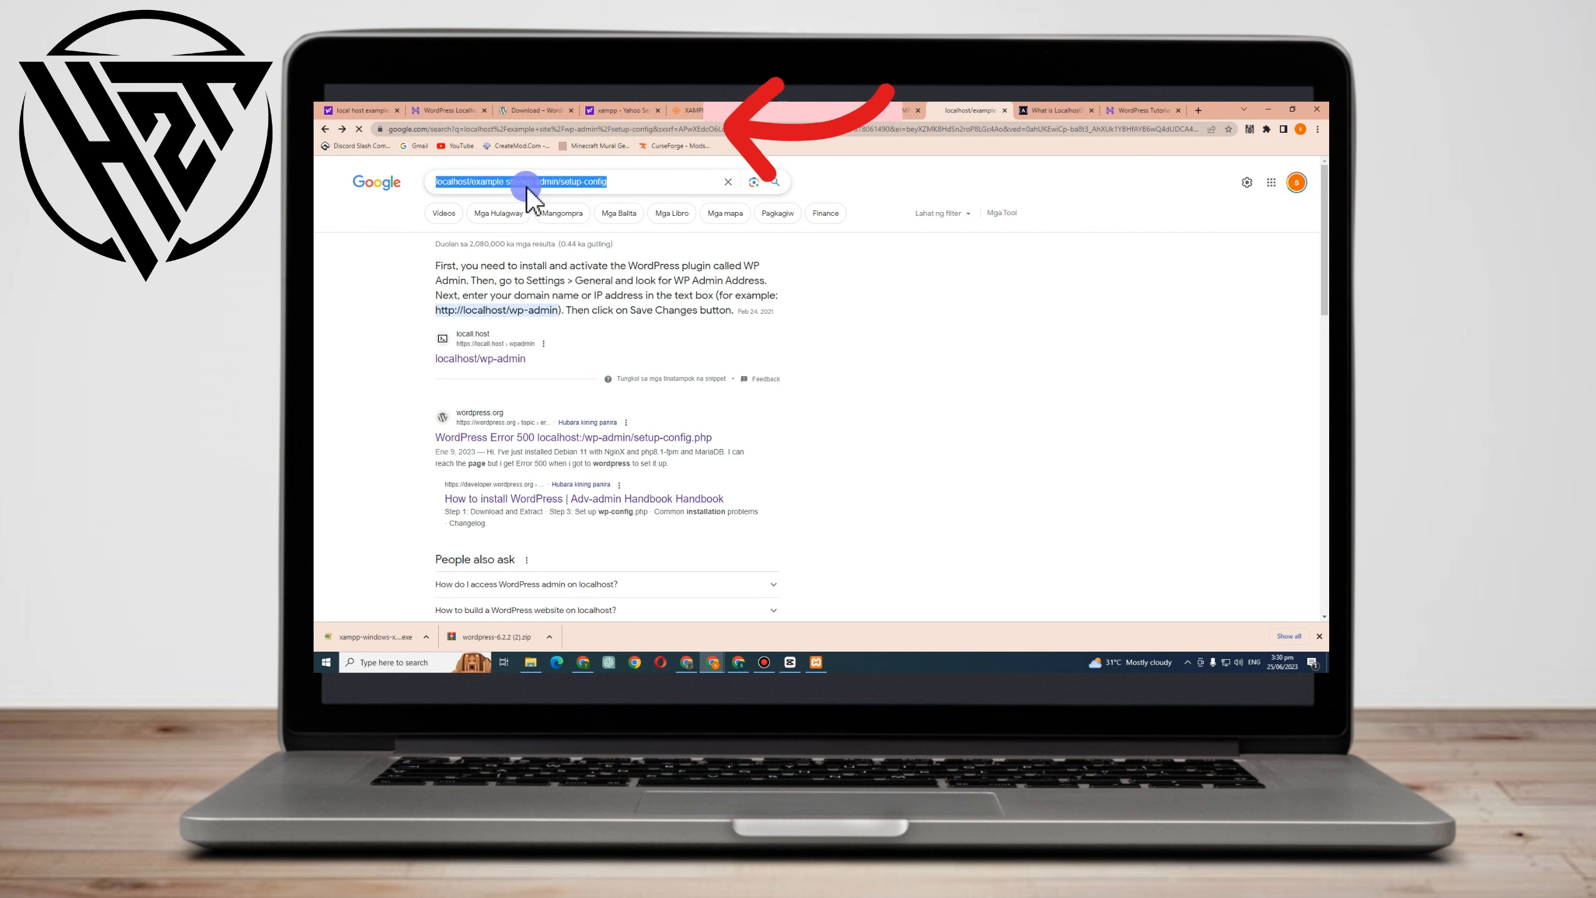
View the WordPress Error 500 setup-config.php support topic from the search results, and switch to the open Hostinger WordPress Tutorial page
{"action": "left_click", "coordinate": [526, 184]}
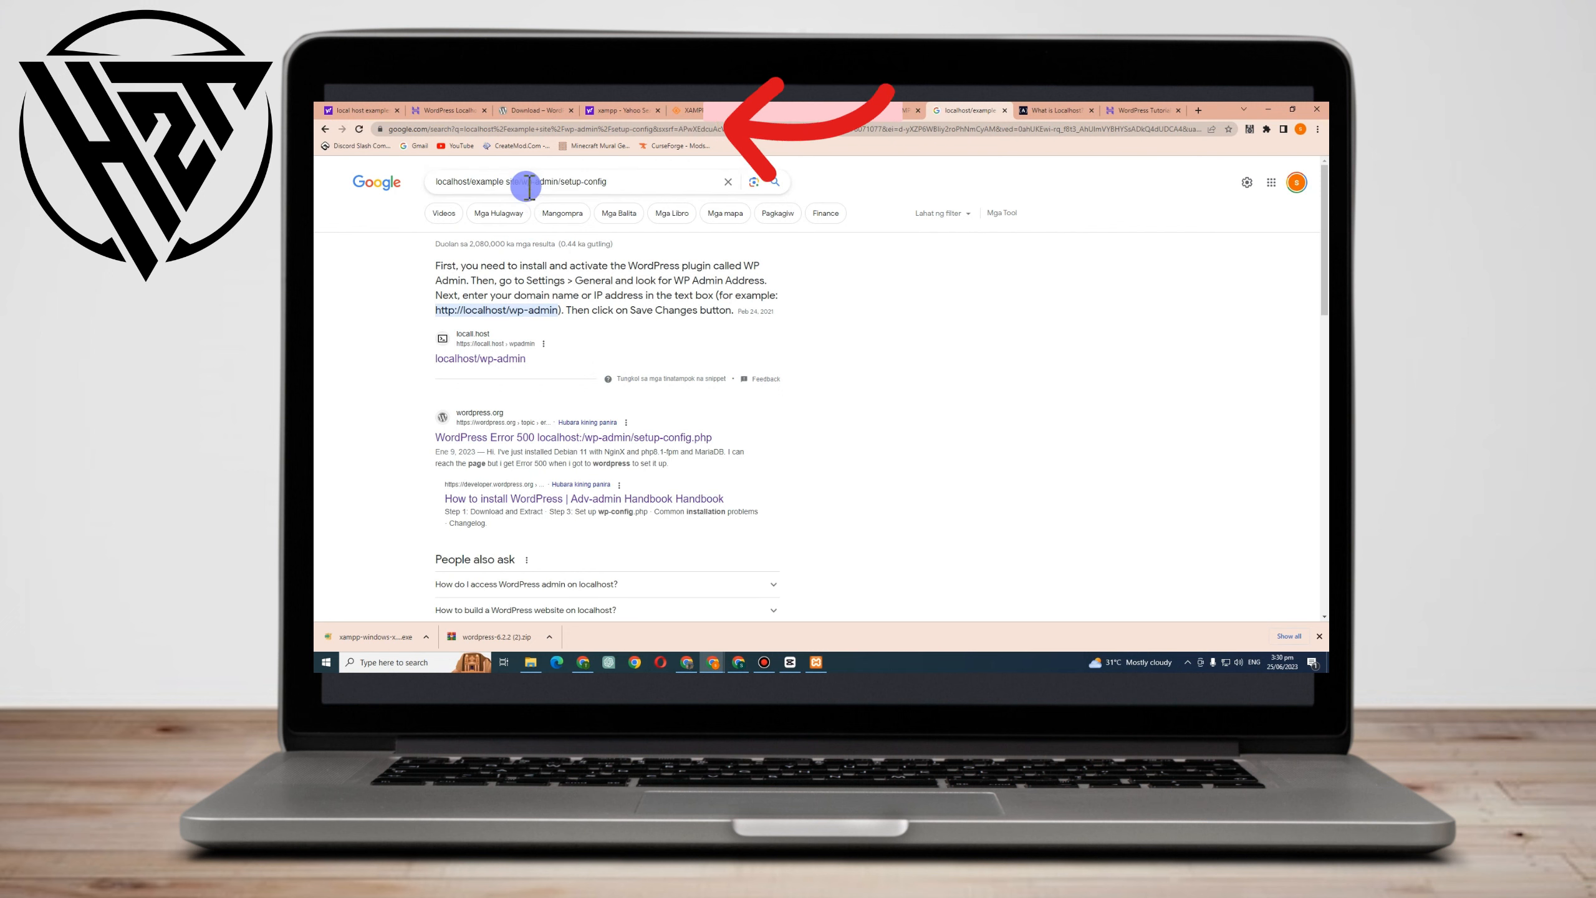
{"action": "left_click", "coordinate": [553, 439]}
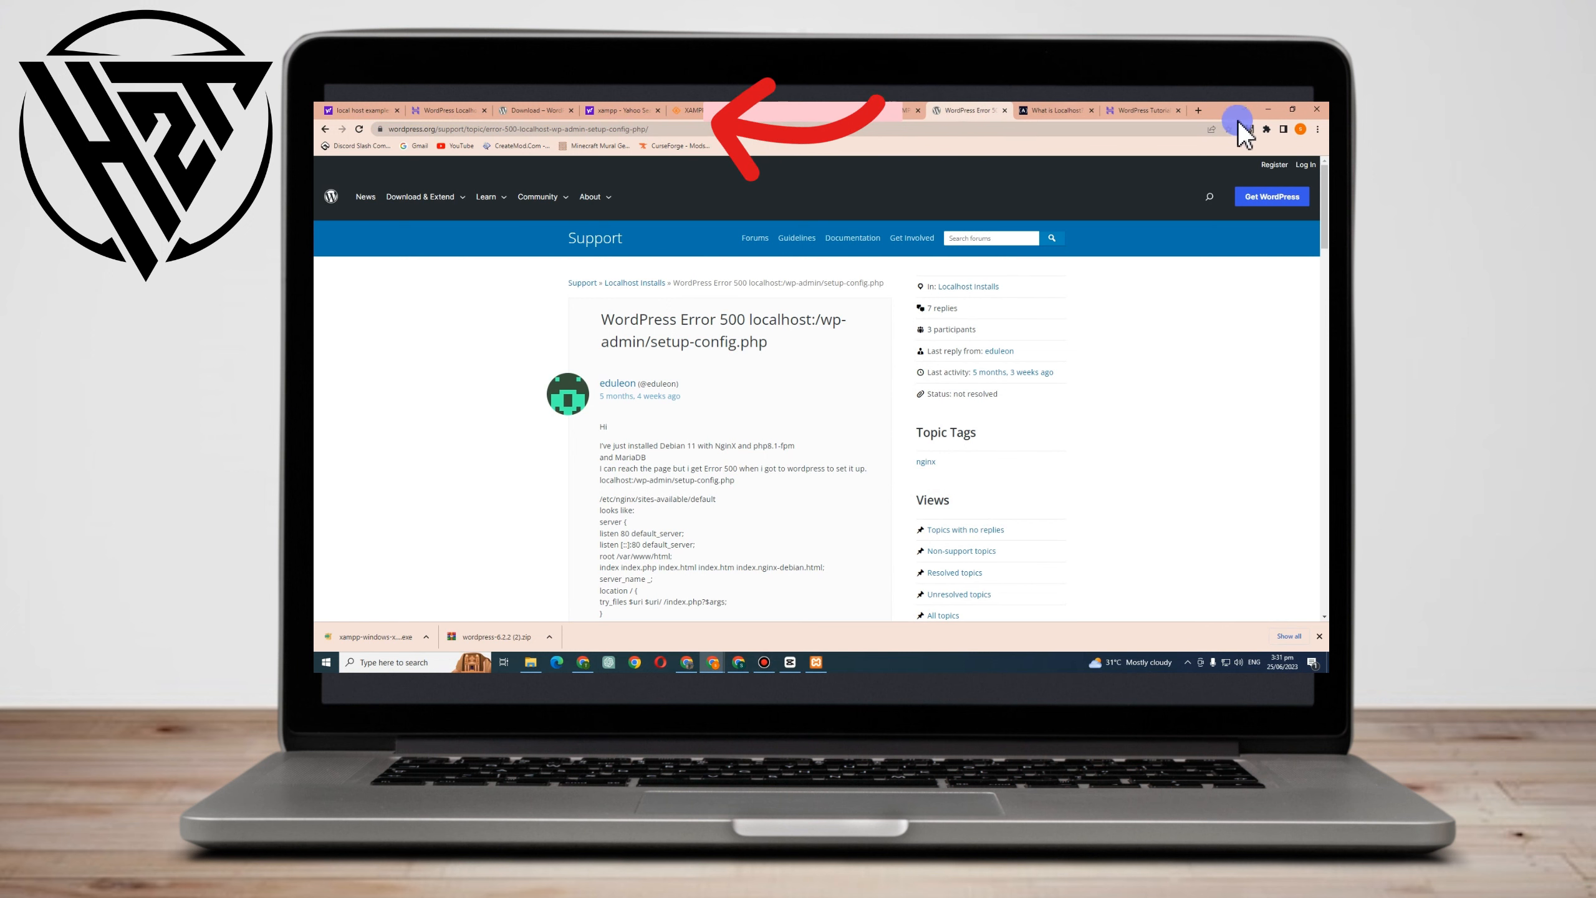
{"action": "left_click", "coordinate": [1142, 109]}
{"action": "left_click", "coordinate": [1105, 129]}
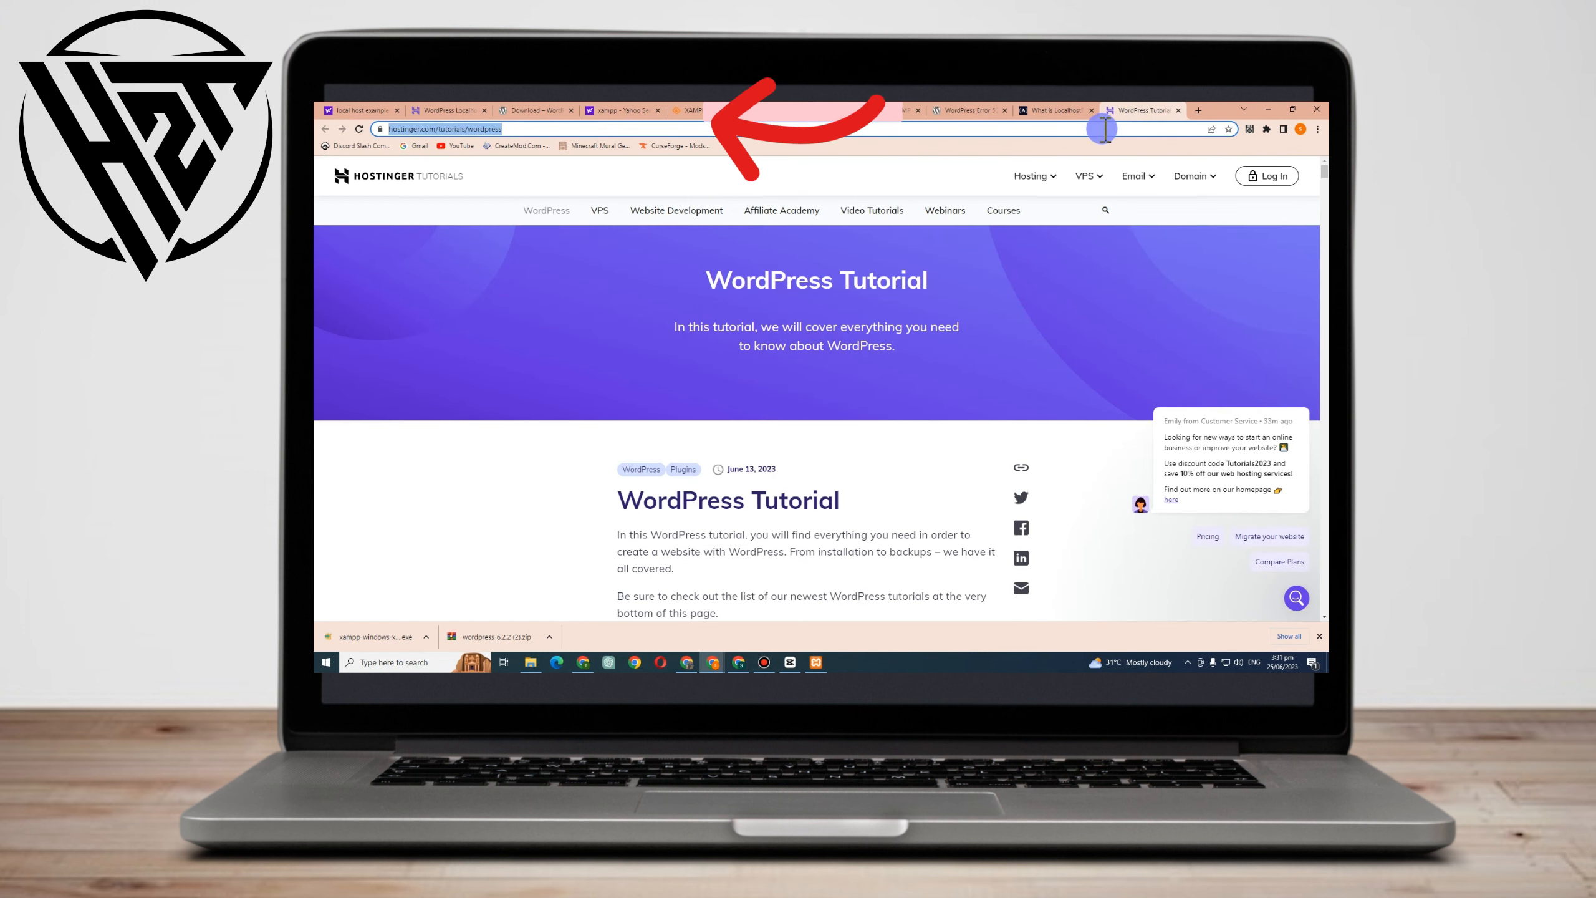
Go to wordpress.org/hosting/, view the Get WordPress download page and open the WordPress.org homepage
{"action": "type", "text": "wordpress.org/hosting/"}
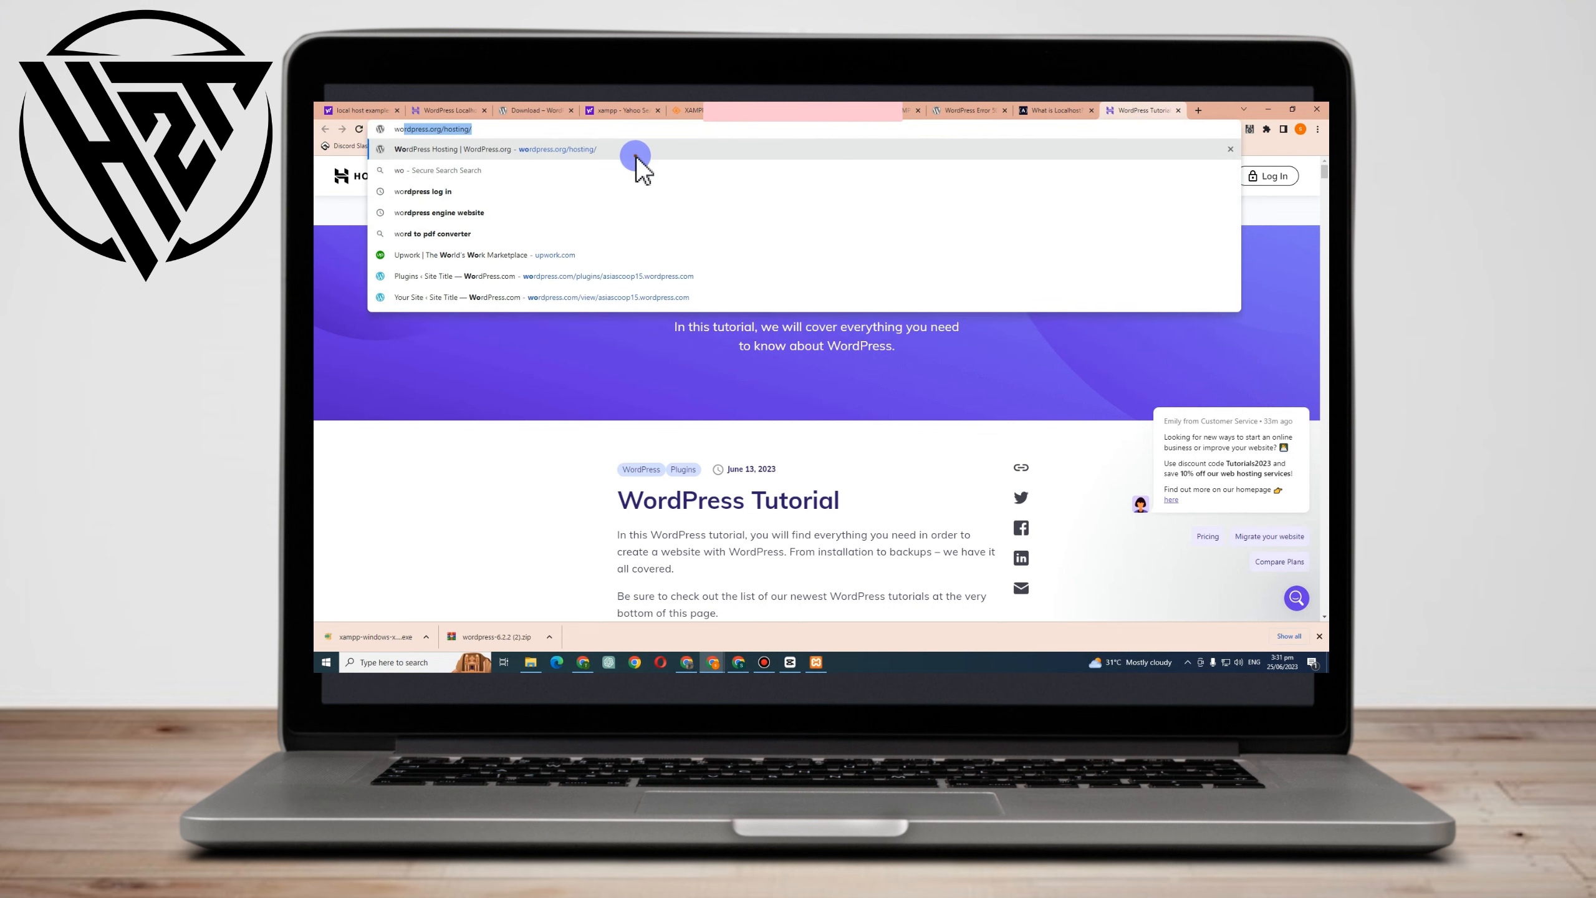
{"action": "left_click", "coordinate": [636, 157]}
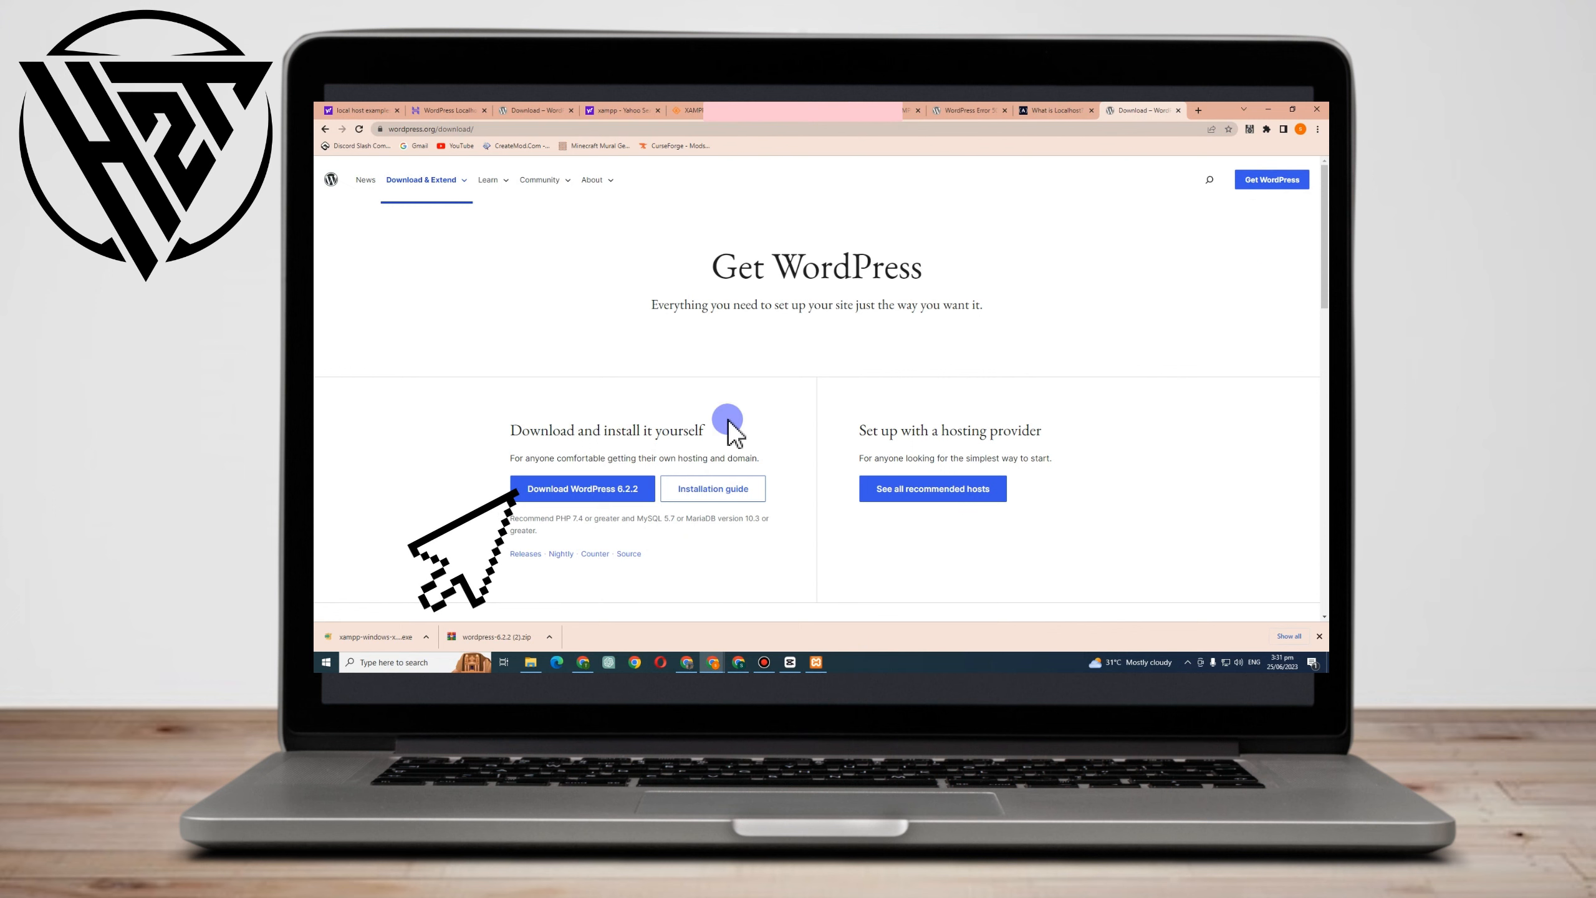
{"action": "left_click", "coordinate": [339, 181]}
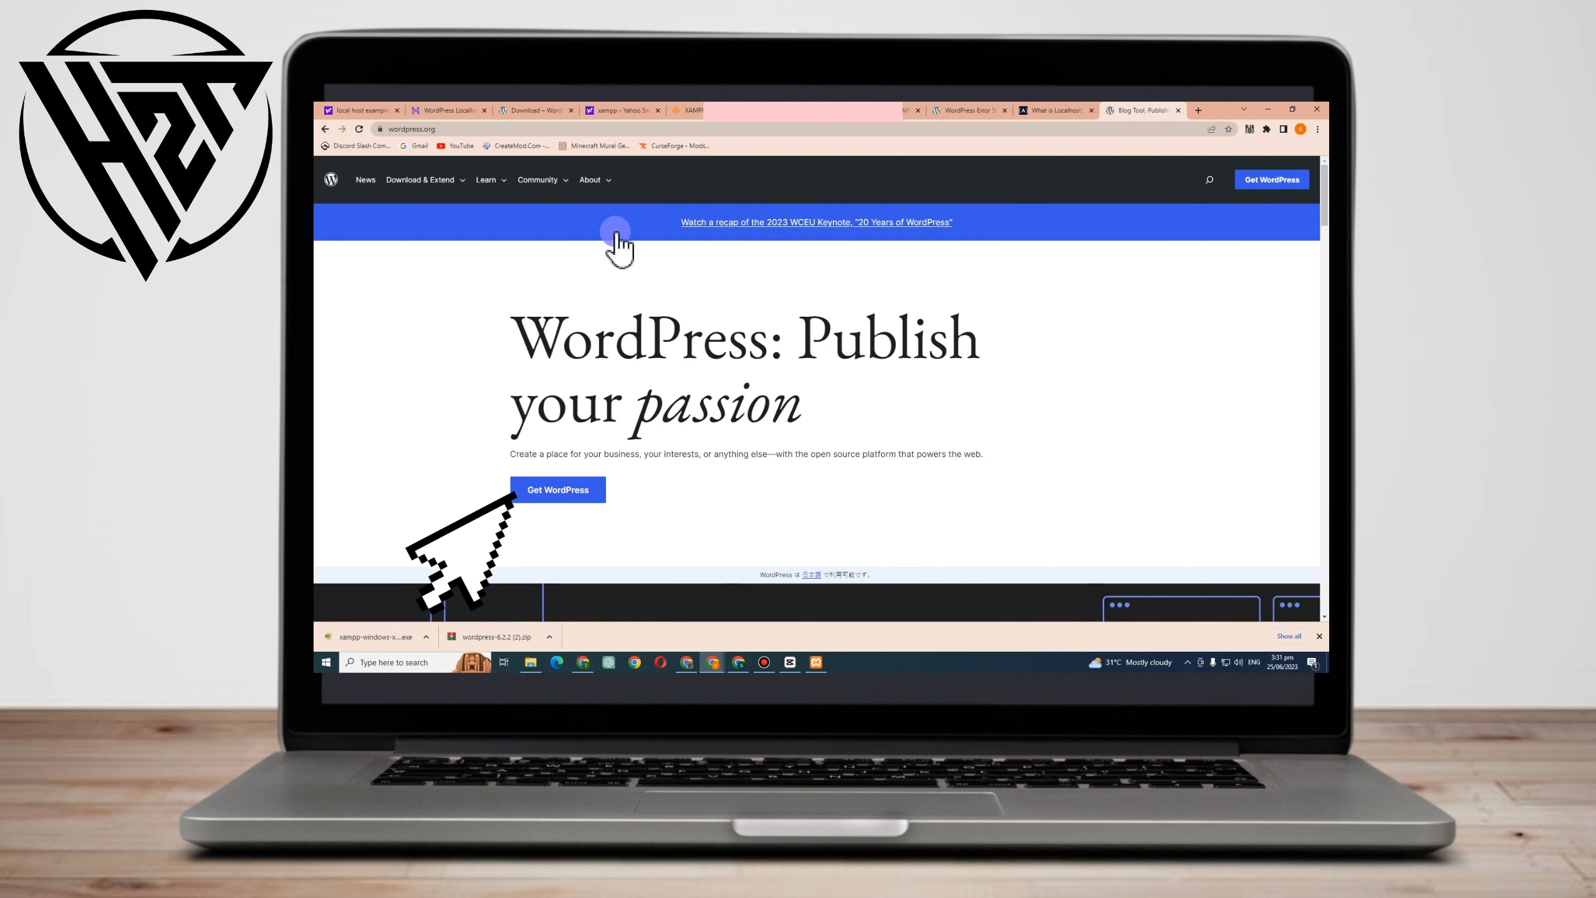
{"action": "left_click", "coordinate": [704, 130]}
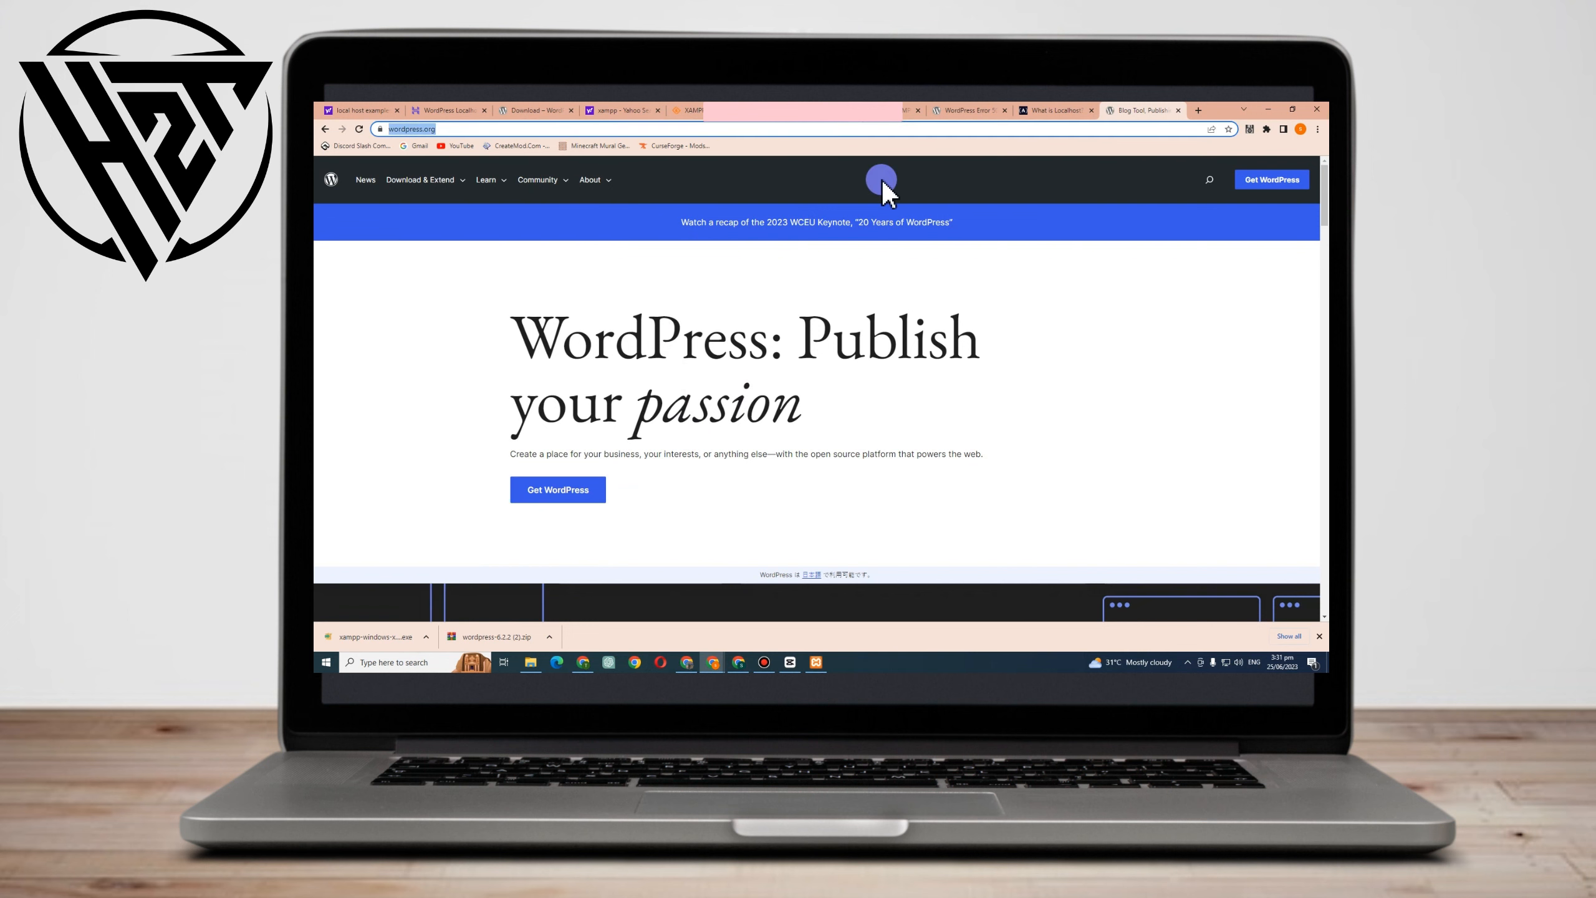
{"action": "left_click", "coordinate": [474, 129]}
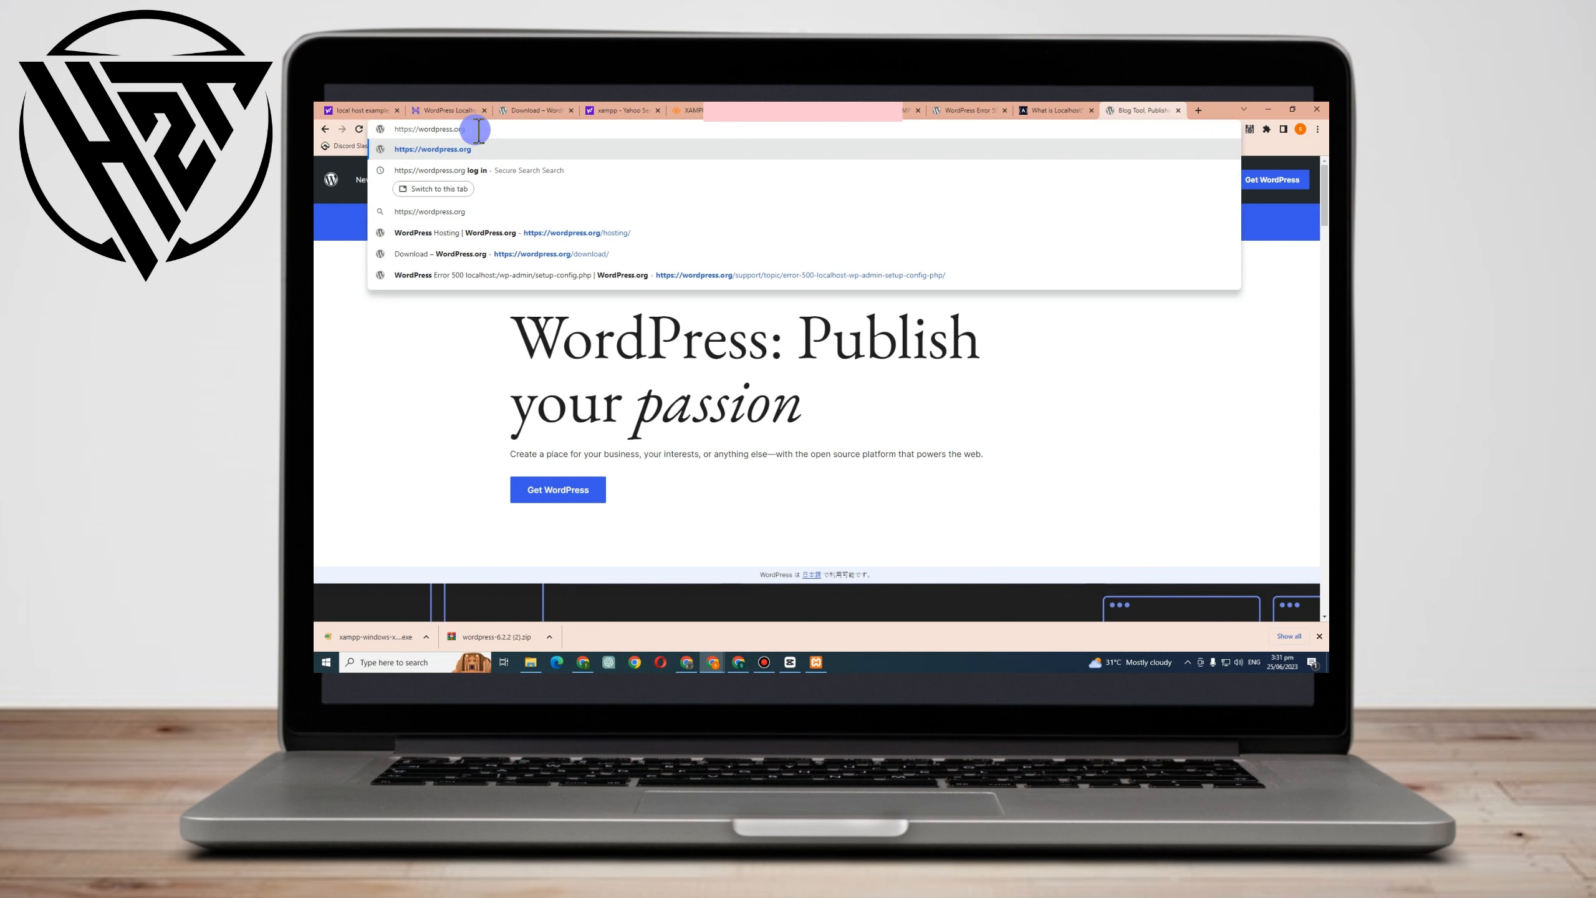
{"action": "type", "text": "sign u"}
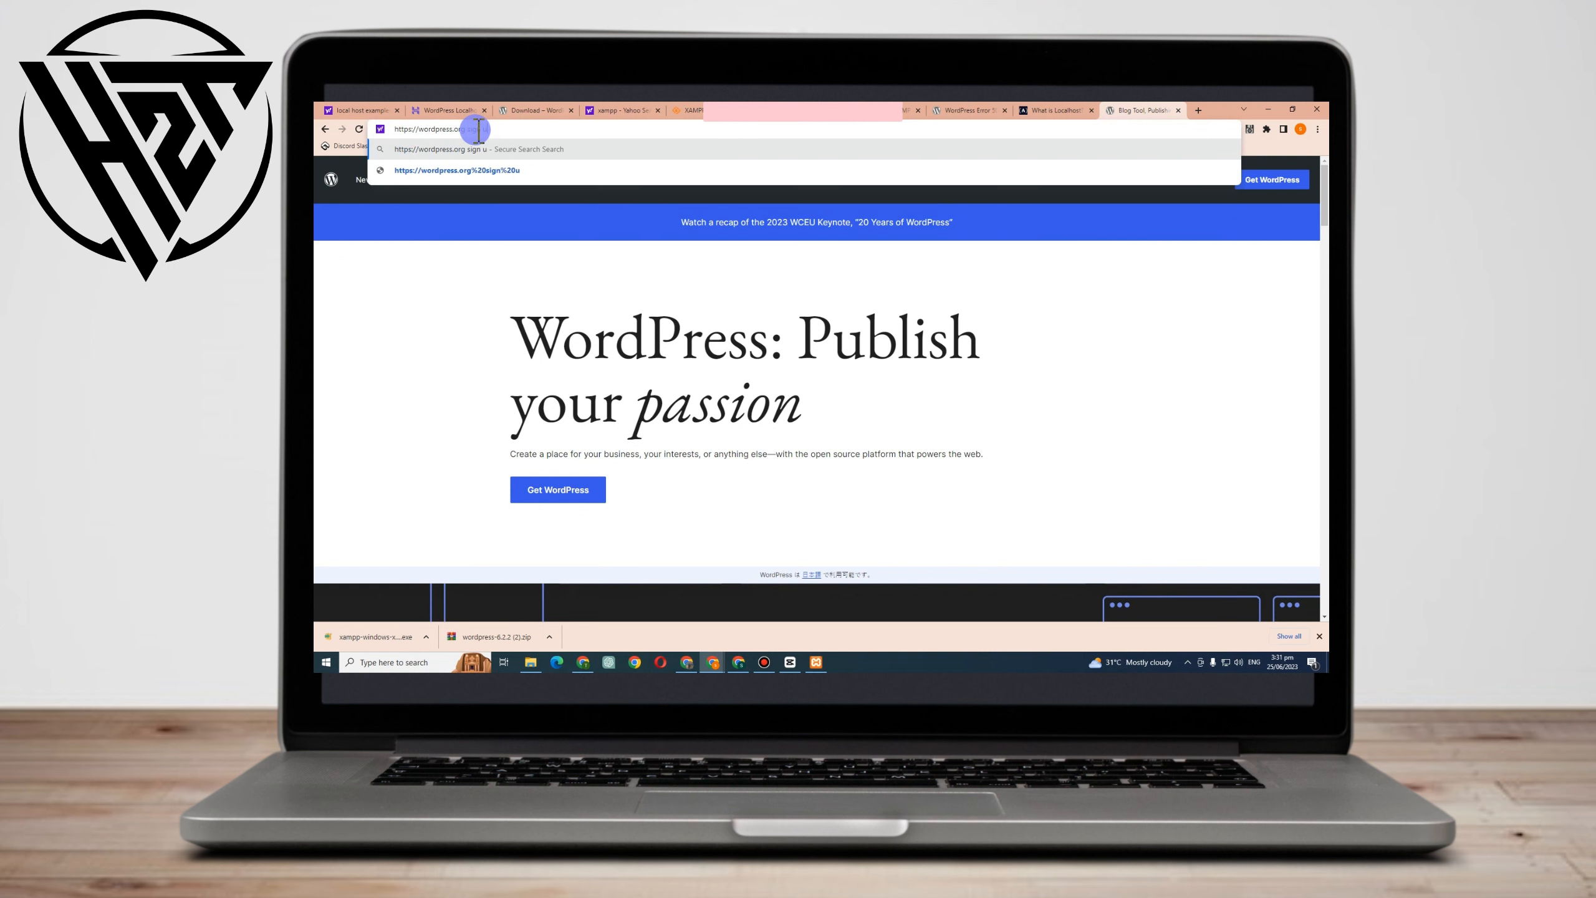
{"action": "type", "text": "p"}
{"action": "key", "text": "Return"}
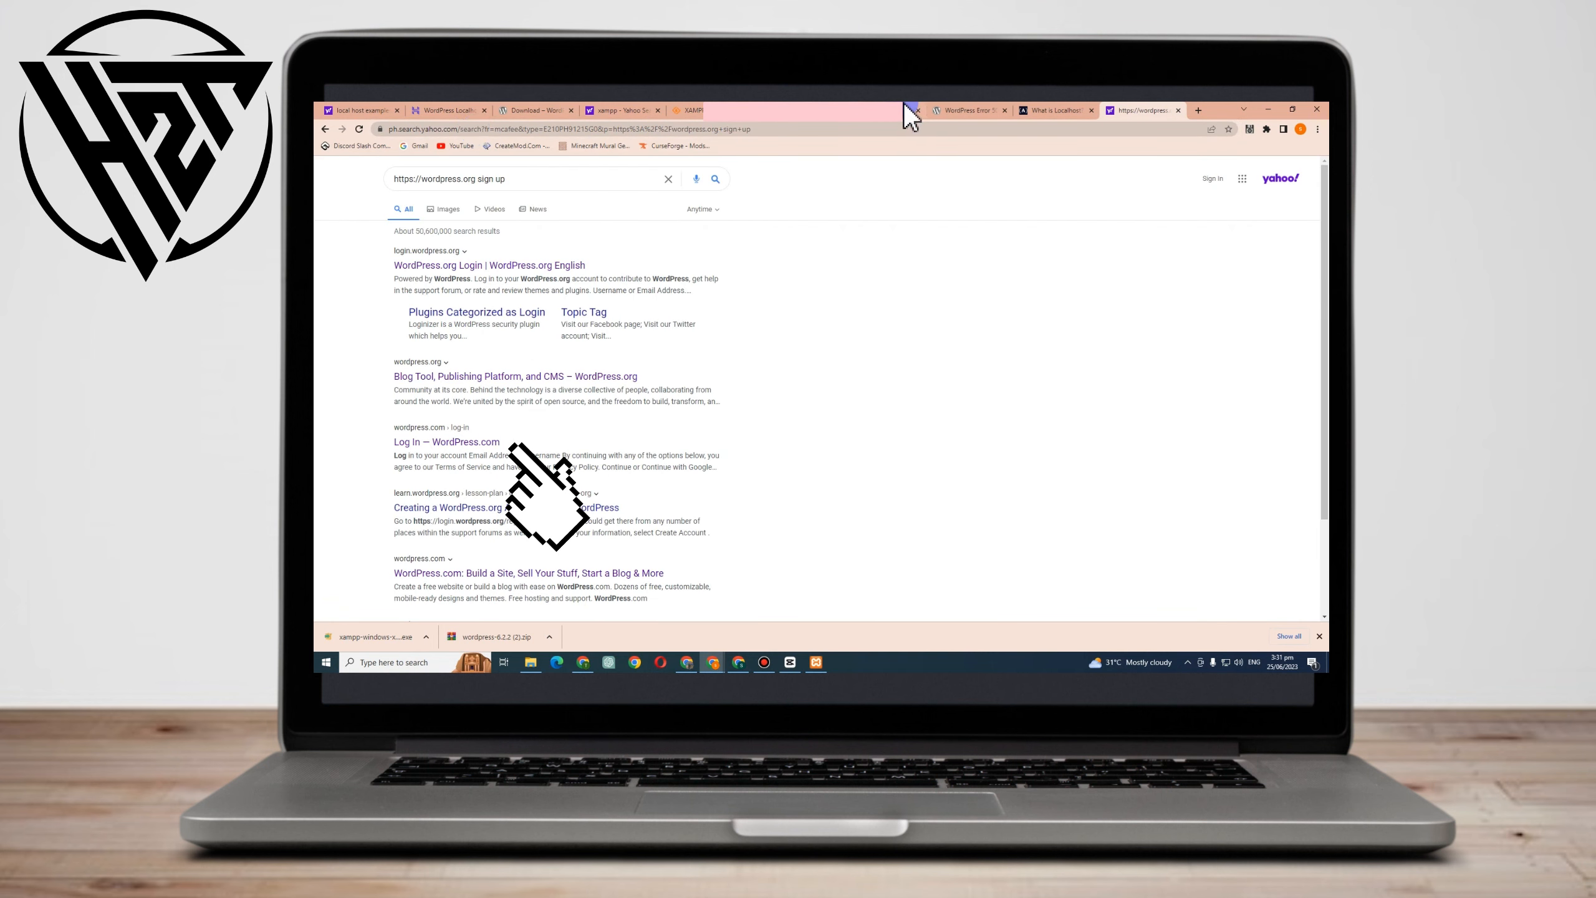
{"action": "left_click", "coordinate": [480, 443]}
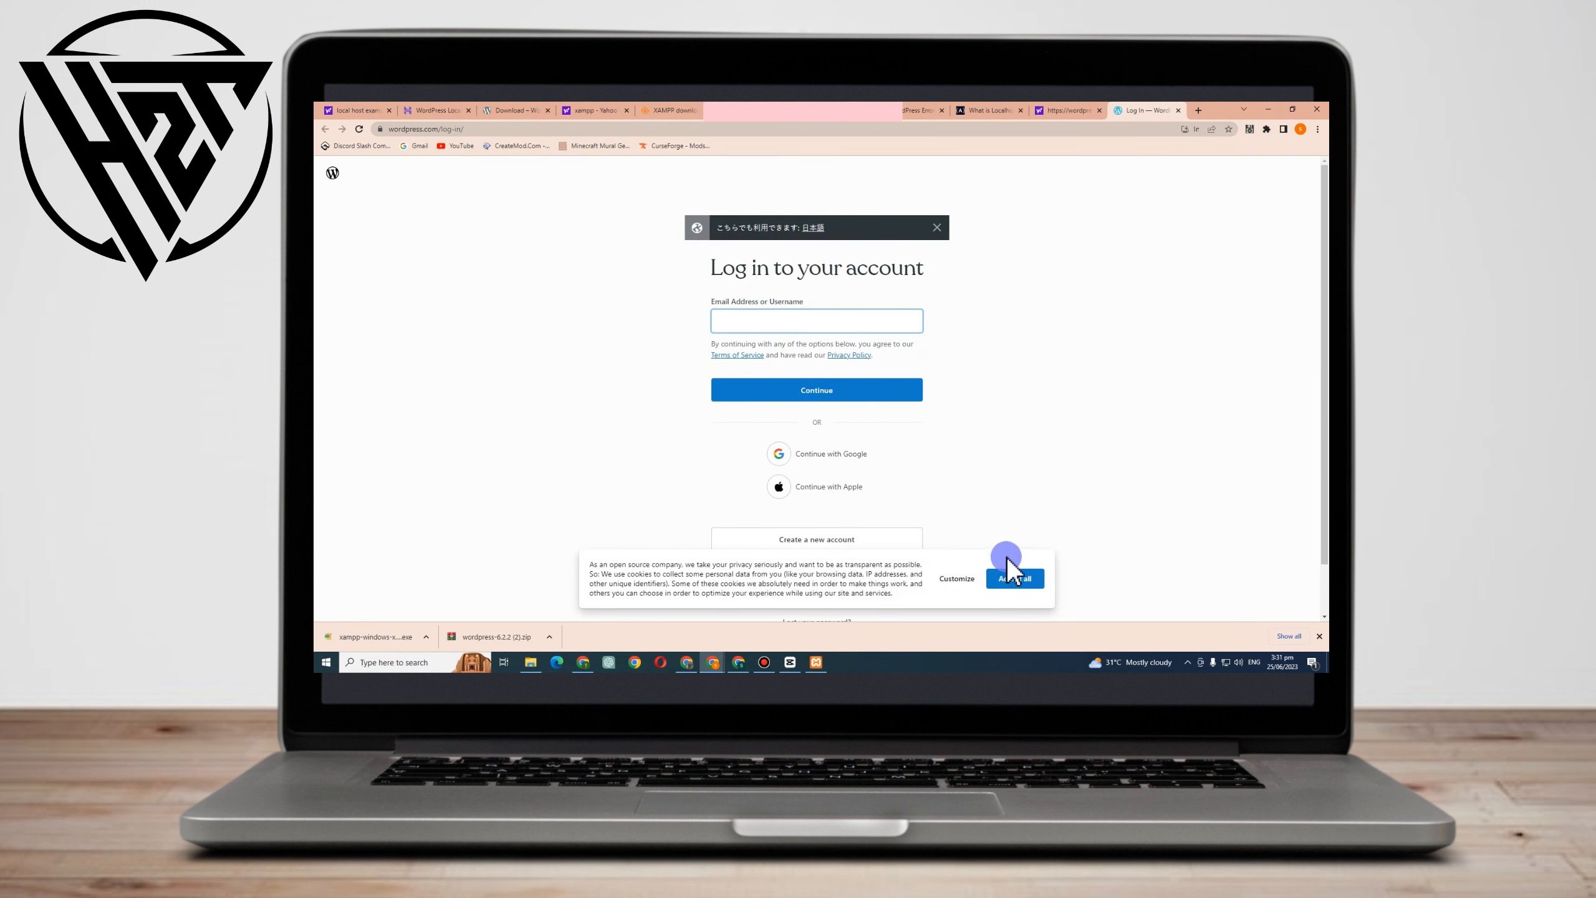
Accept the customized cookie selection with Analytics and Advertising enabled on the WordPress.com log-in page, and dismiss the downloads bar
{"action": "left_click", "coordinate": [956, 579]}
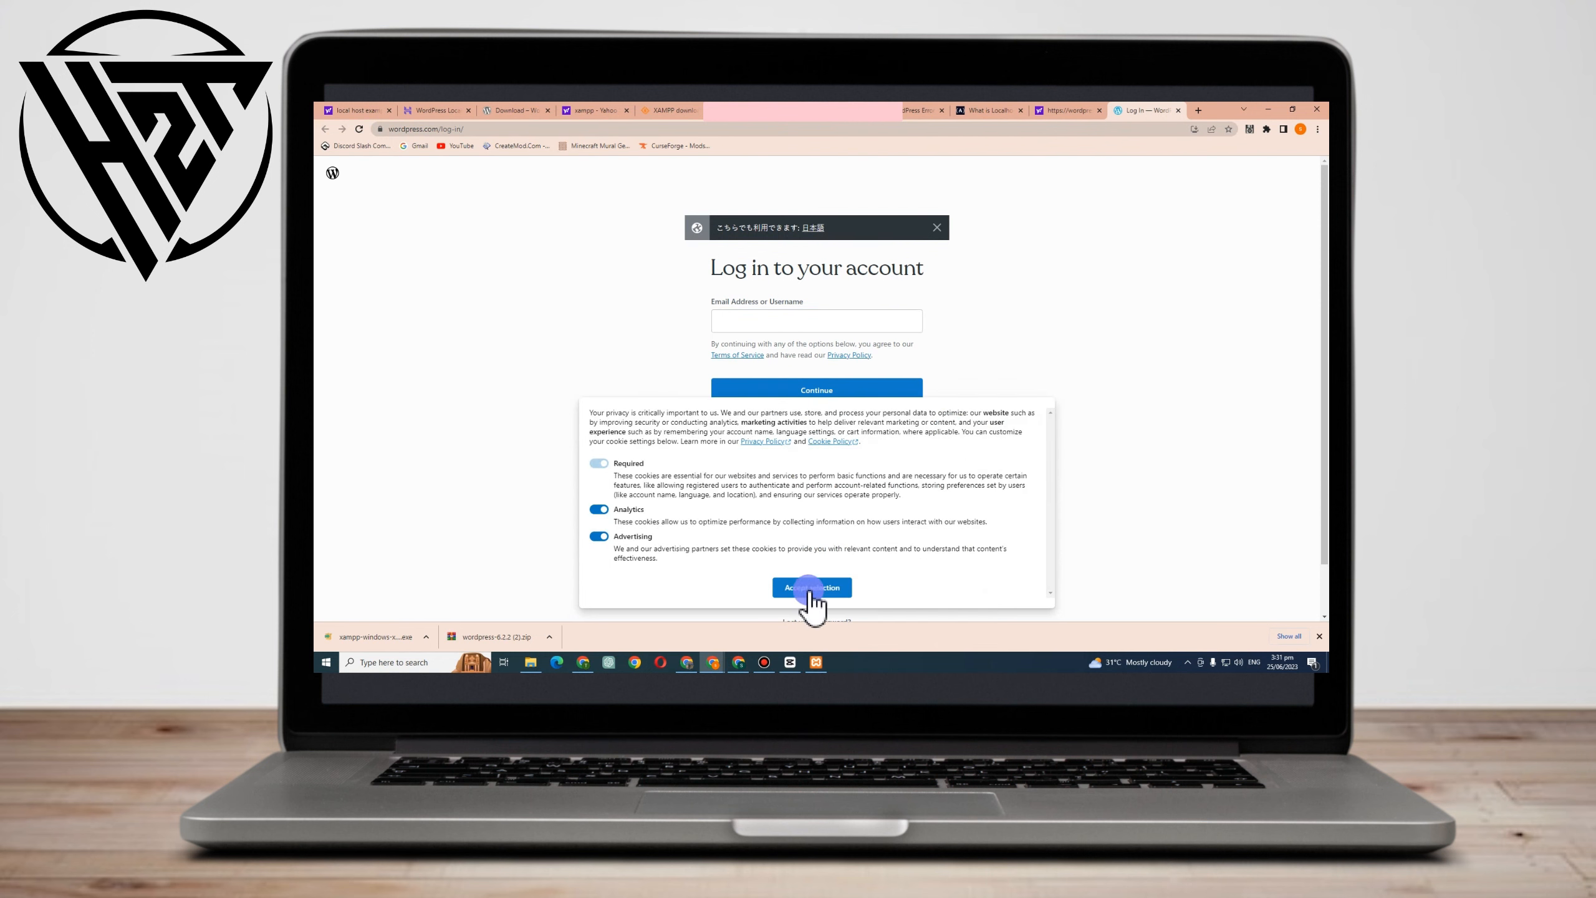
{"action": "left_click", "coordinate": [1320, 637]}
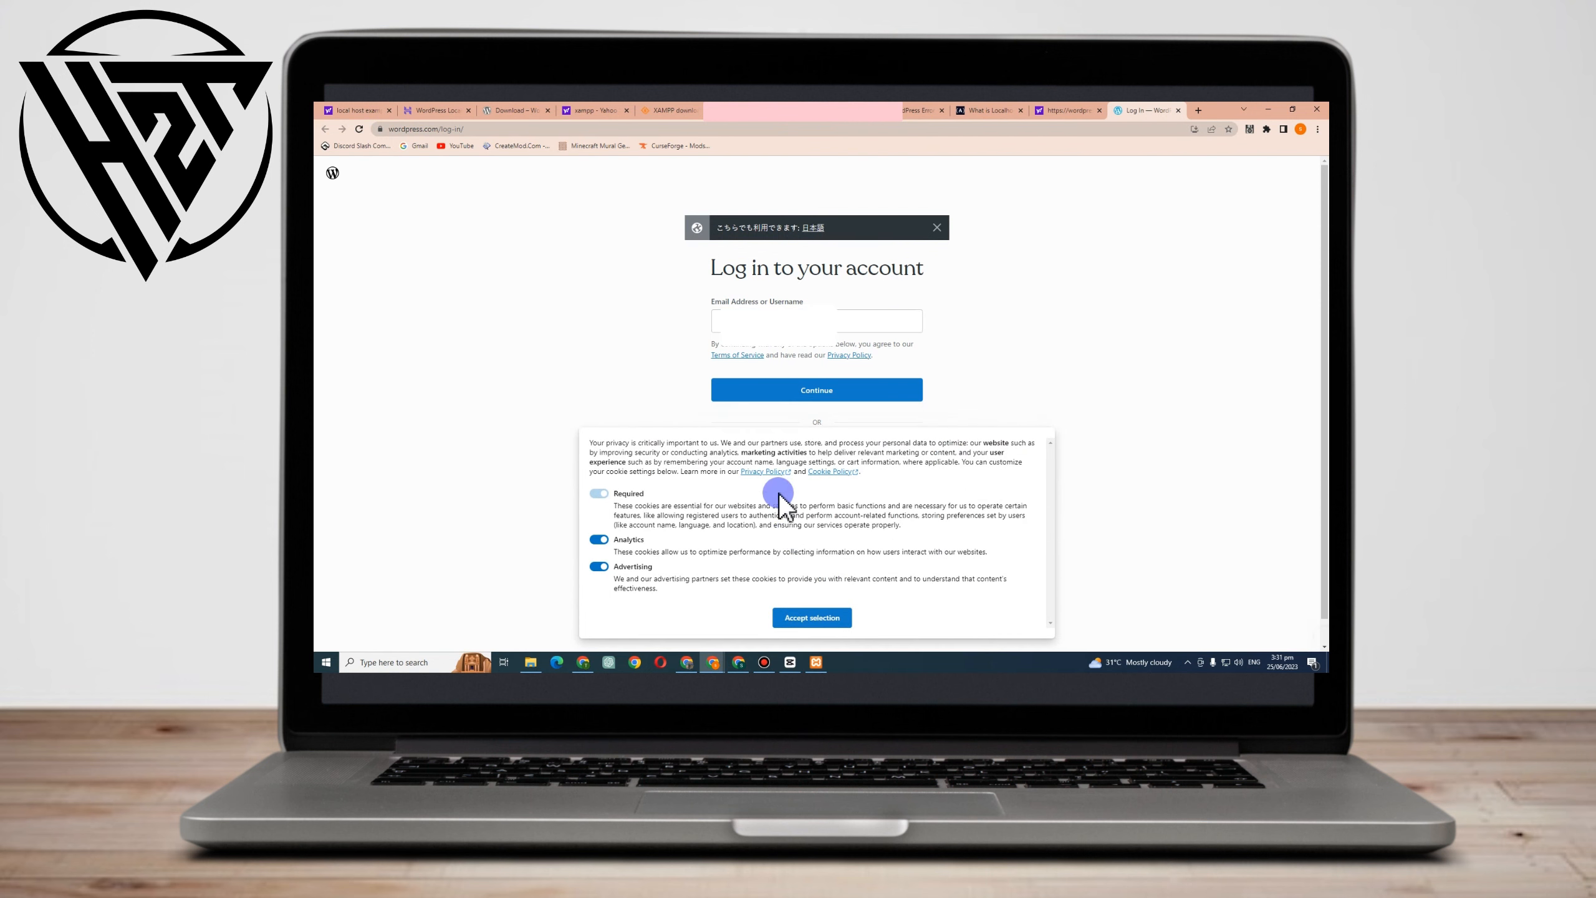
{"action": "left_click", "coordinate": [815, 616]}
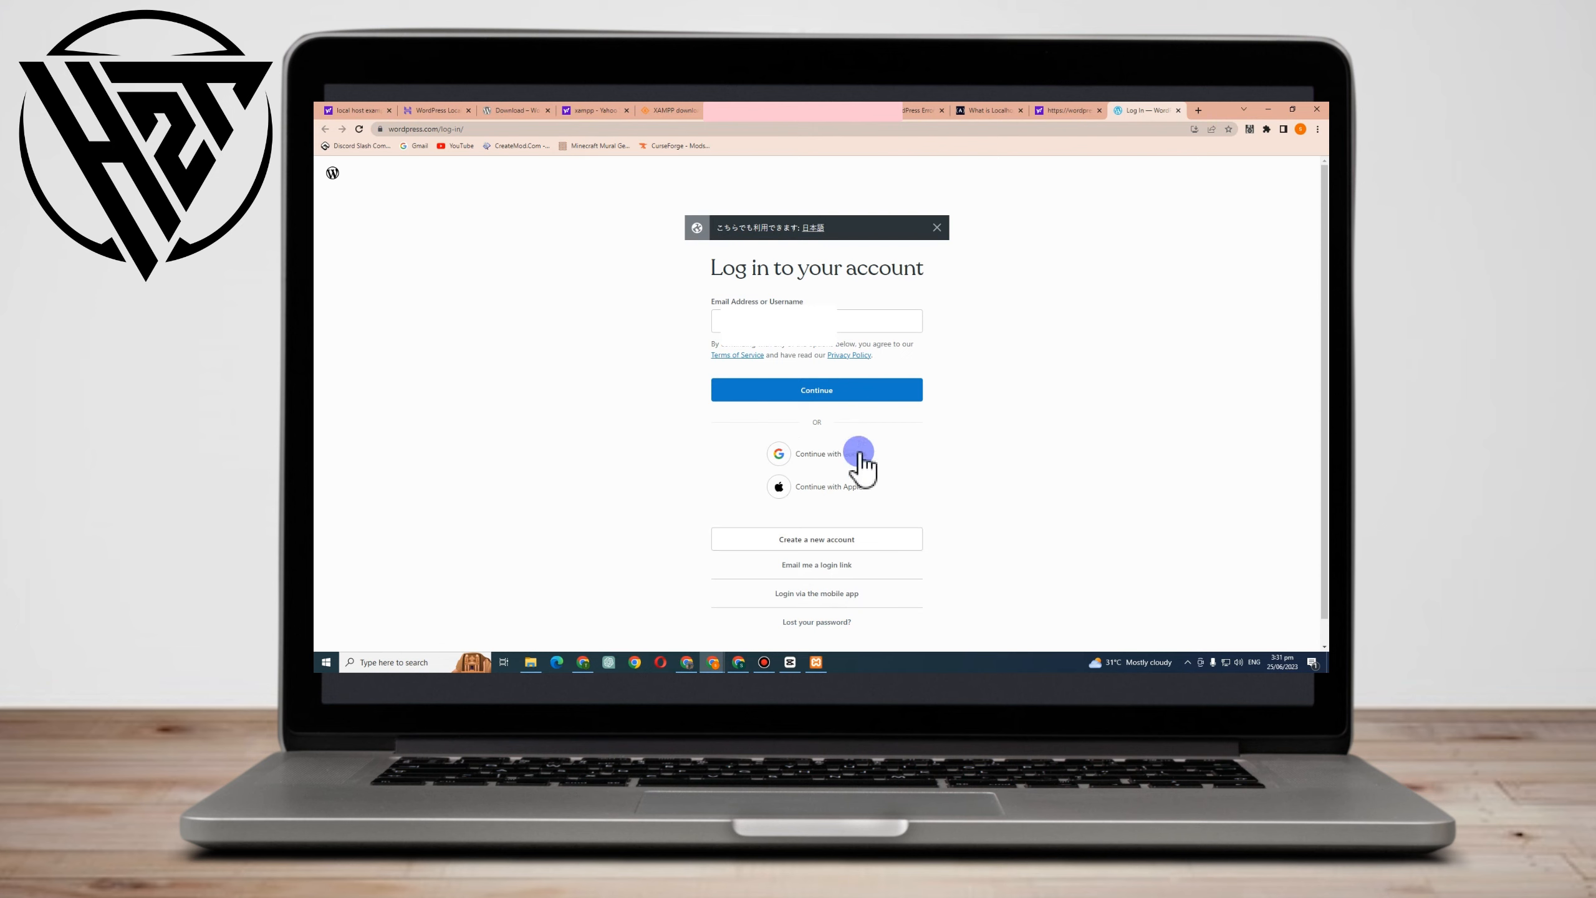
Try to log in to WordPress.com by continuing with an existing Google account and submitting the log-in form
{"action": "left_click", "coordinate": [834, 449]}
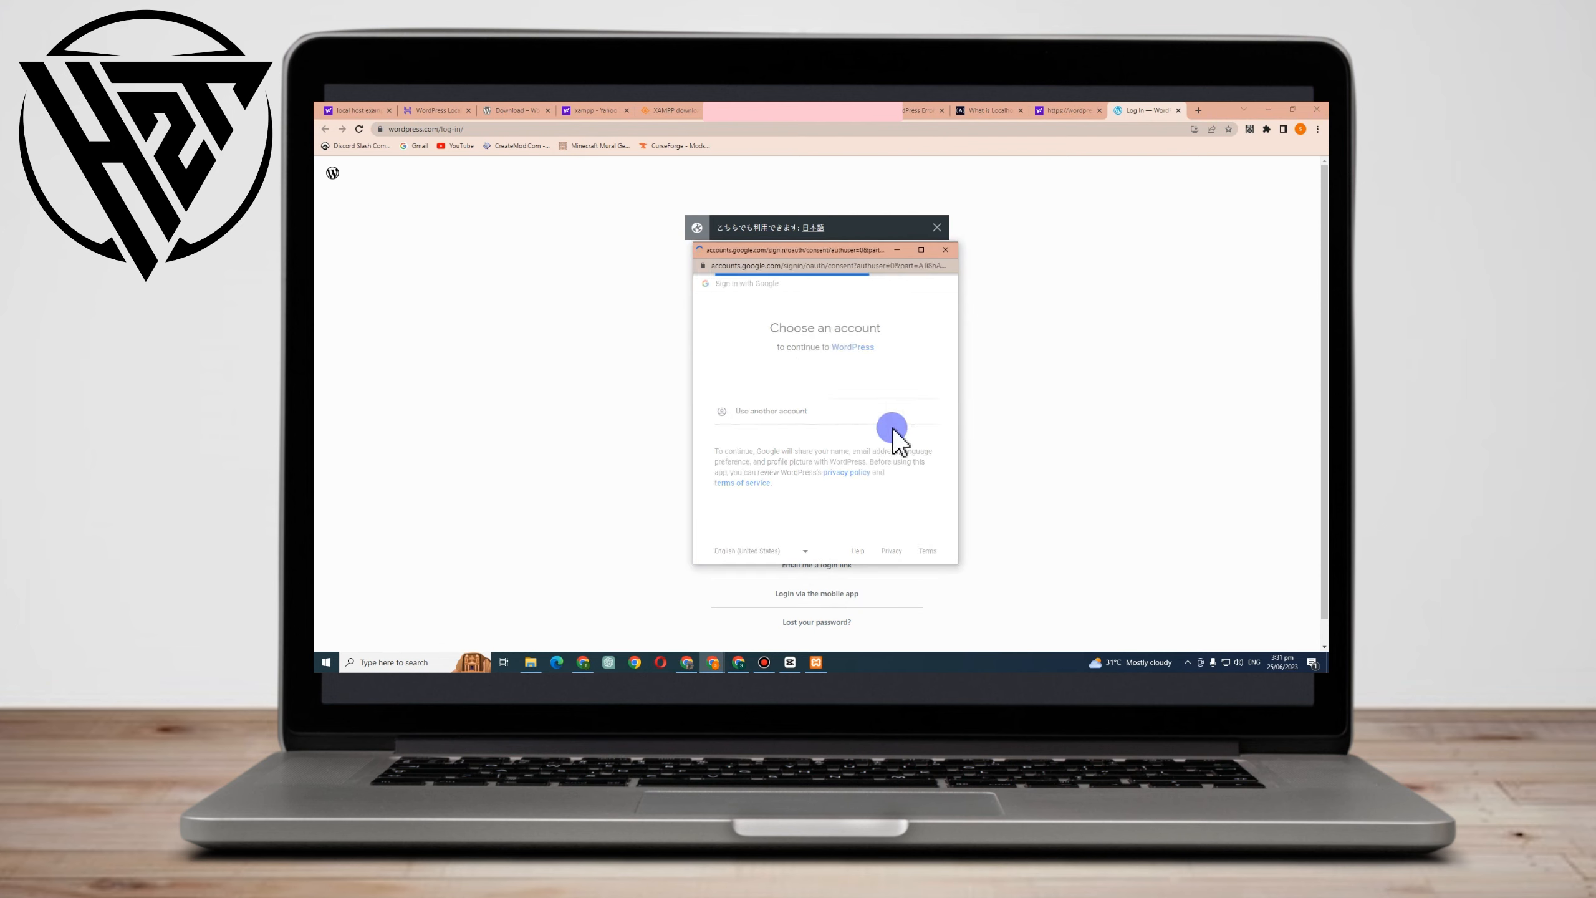
{"action": "left_click", "coordinate": [881, 397]}
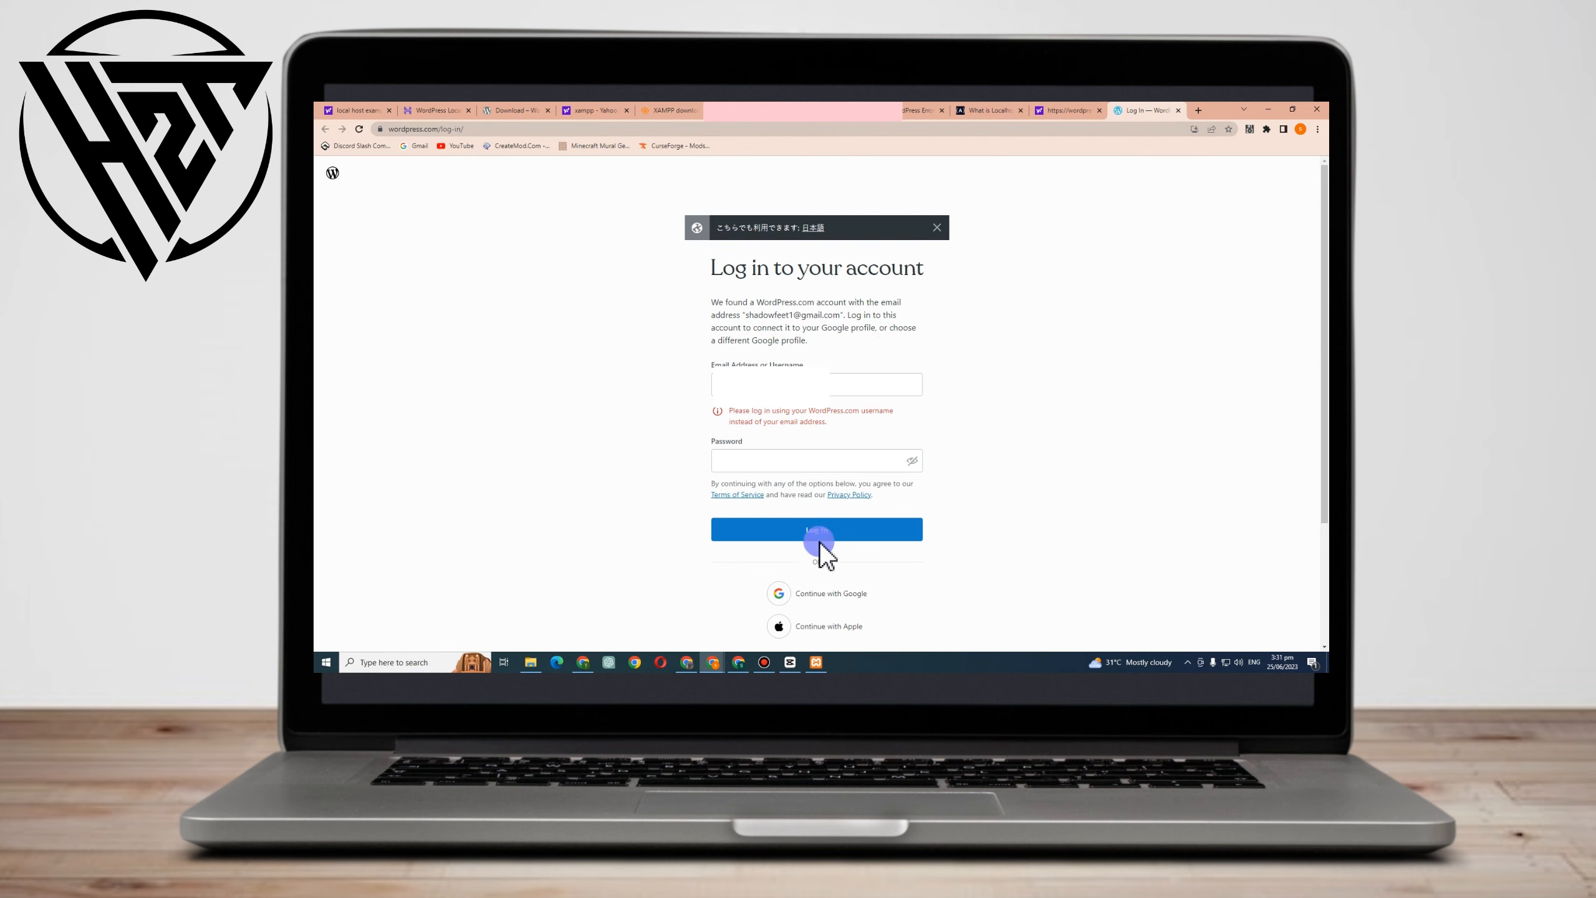
{"action": "left_click", "coordinate": [820, 542]}
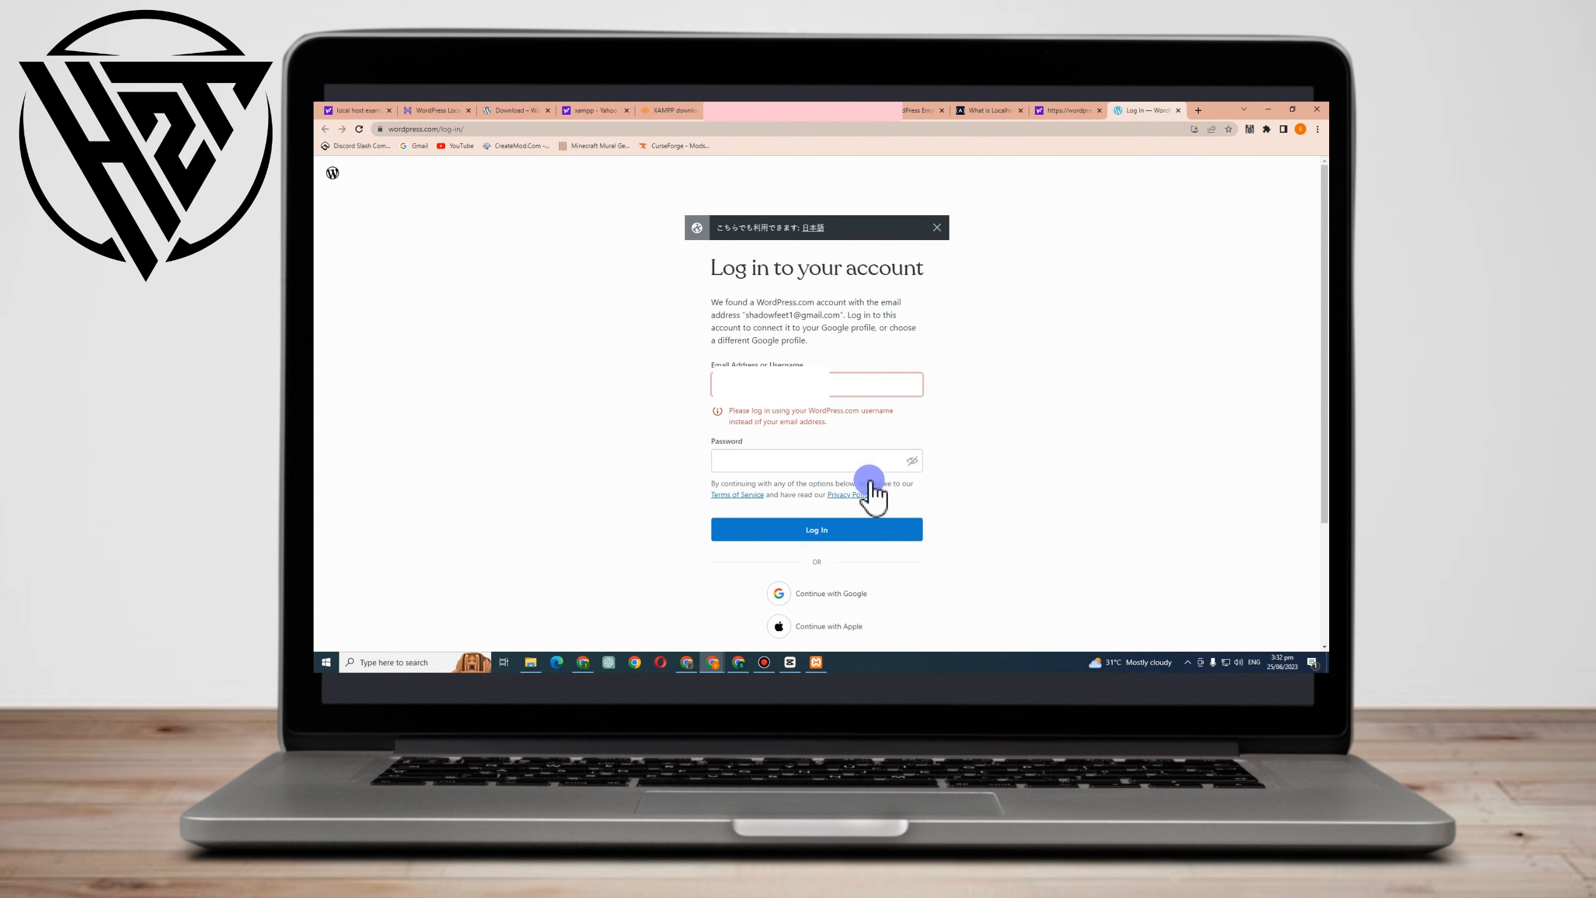
{"action": "key", "text": "BackSpace"}
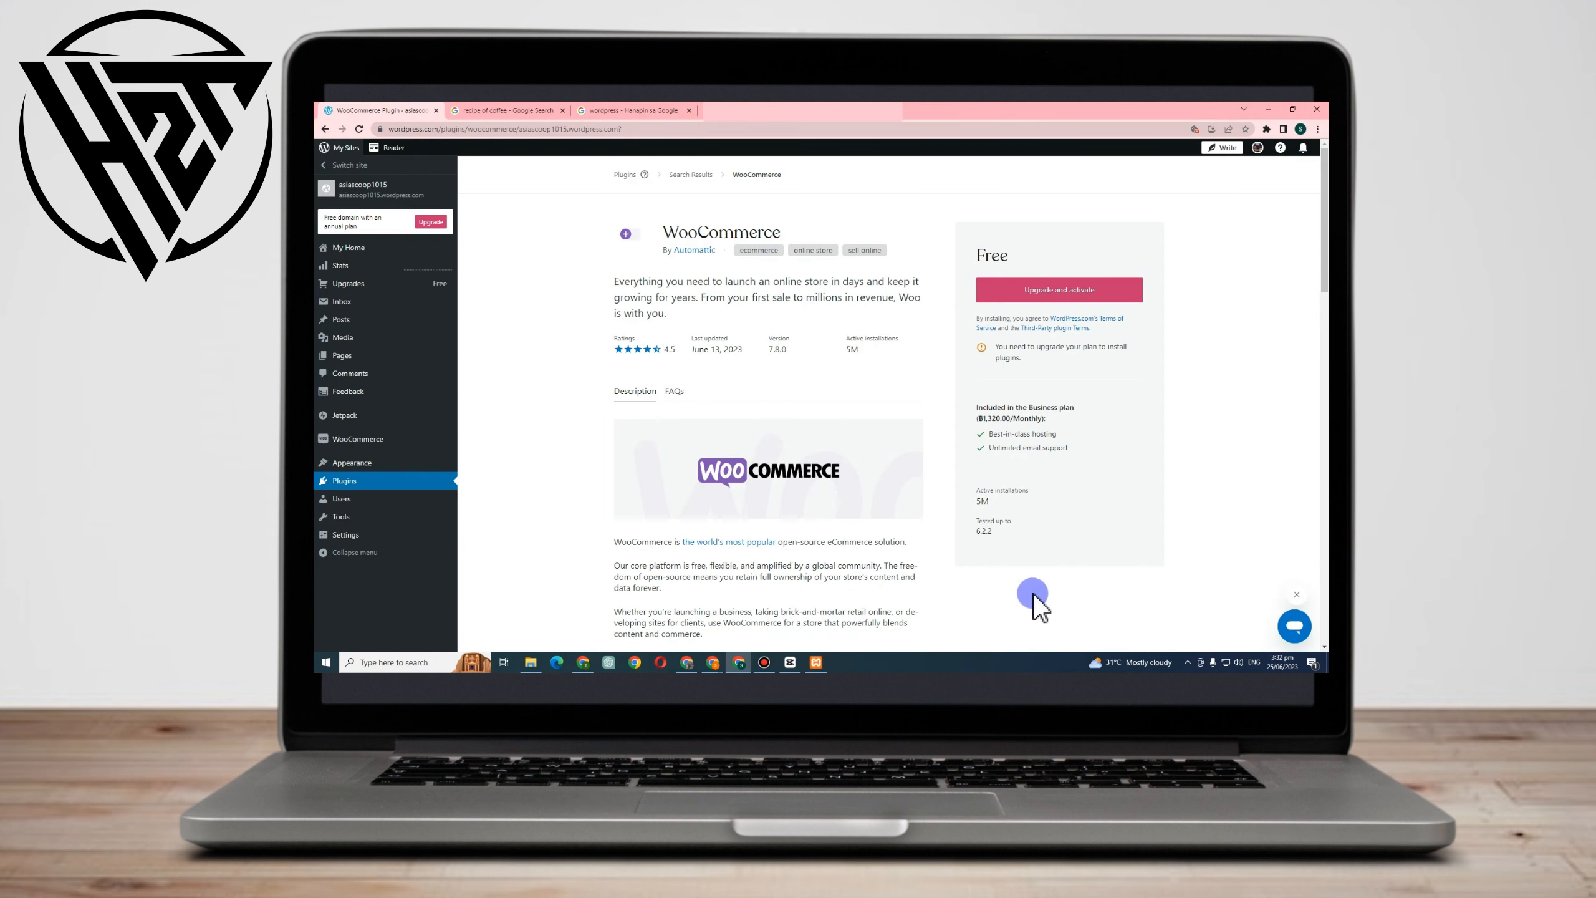
Switch to the browser window already signed in to WordPress.com and open the site's My Home page
{"action": "left_click", "coordinate": [353, 249]}
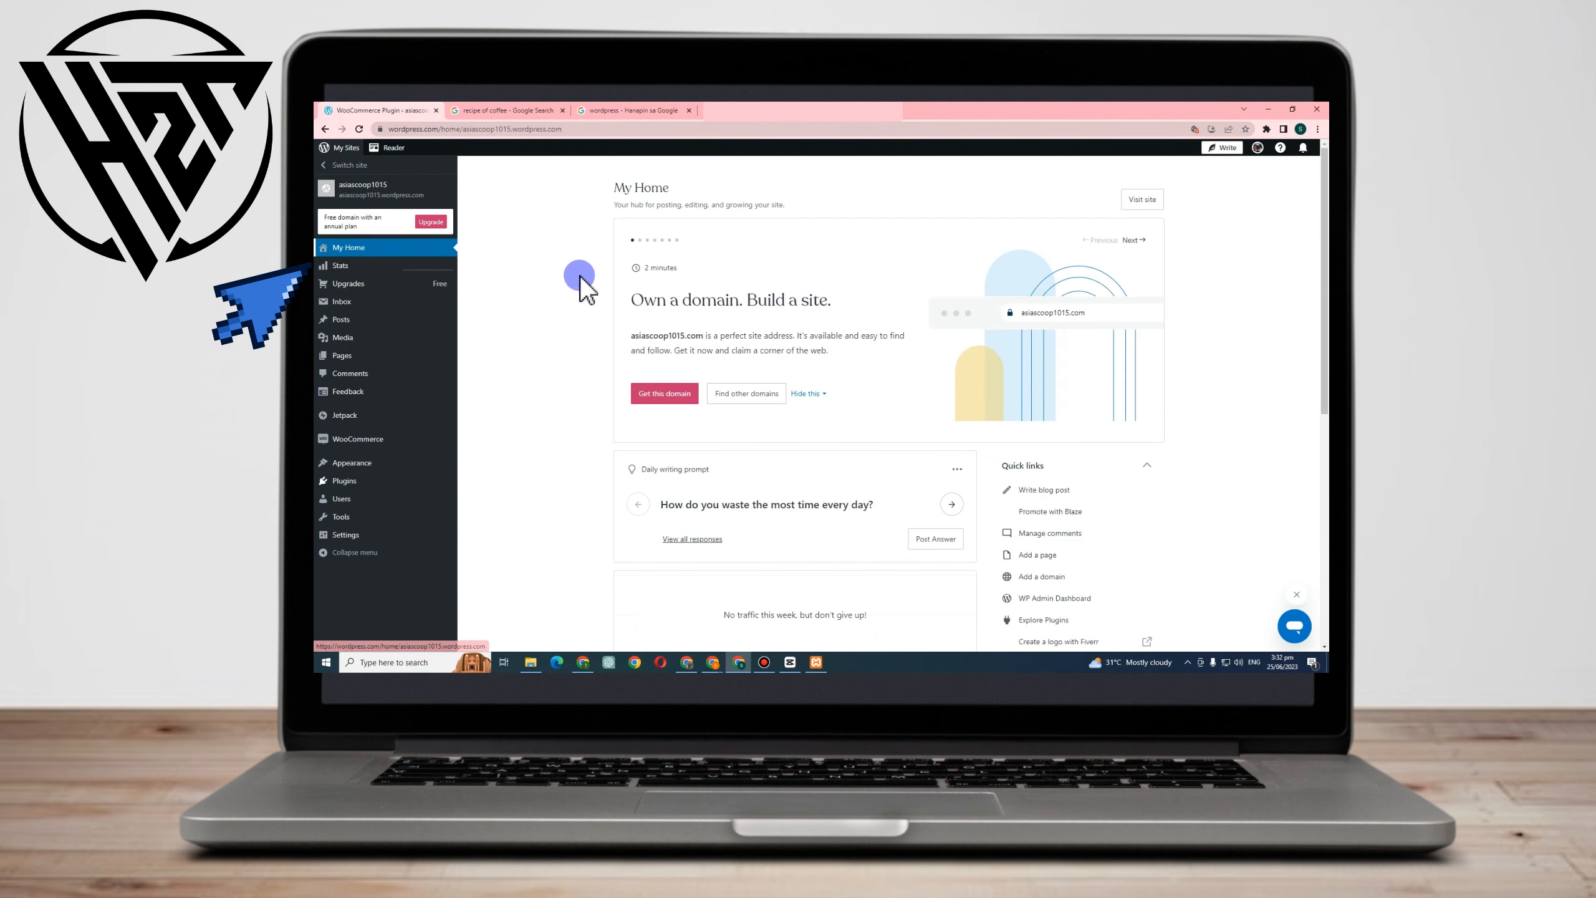